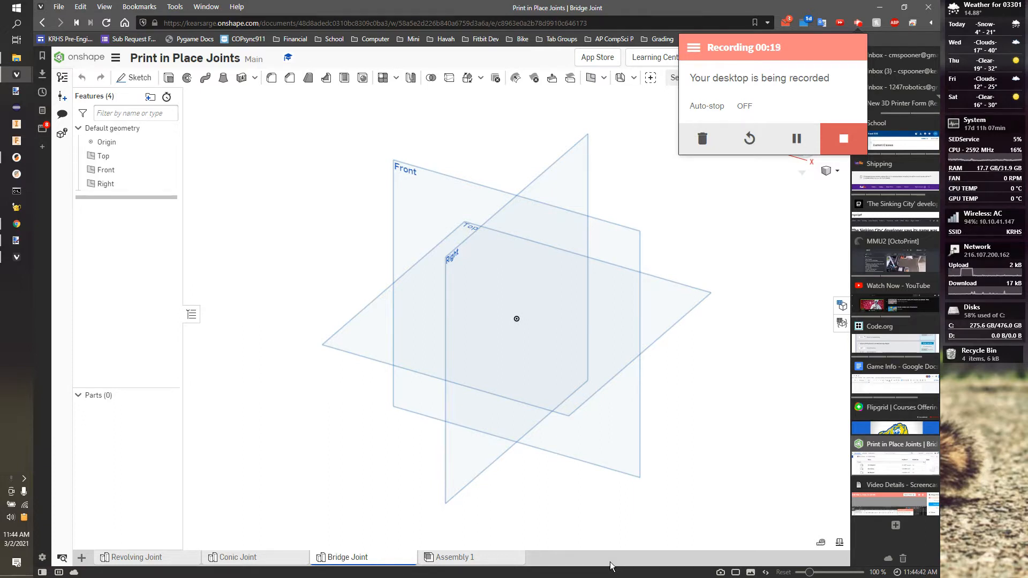
Start a new sketch on the Front plane and view it straight on.
left_click(135, 78)
left_click(415, 203)
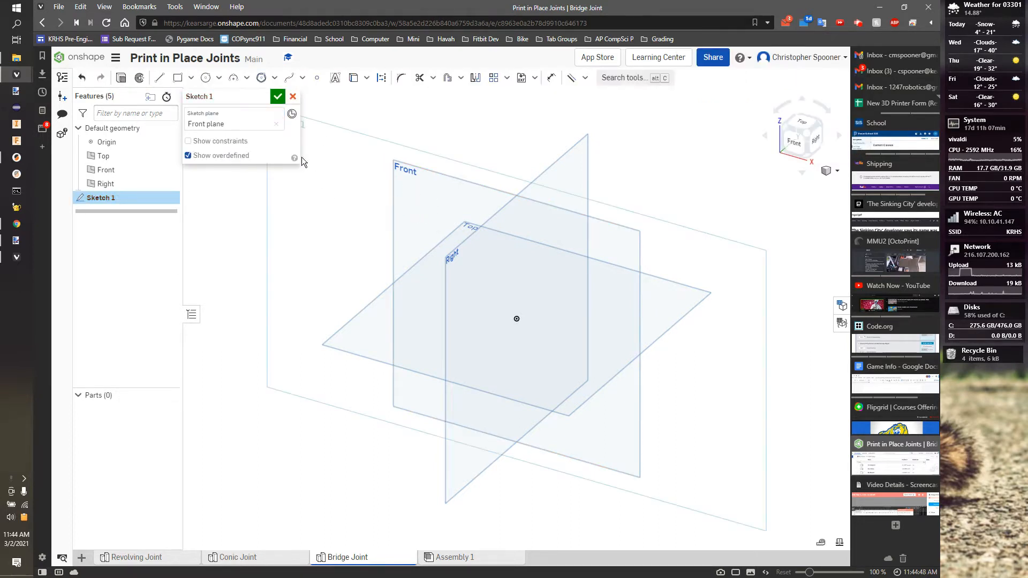
left_click(795, 140)
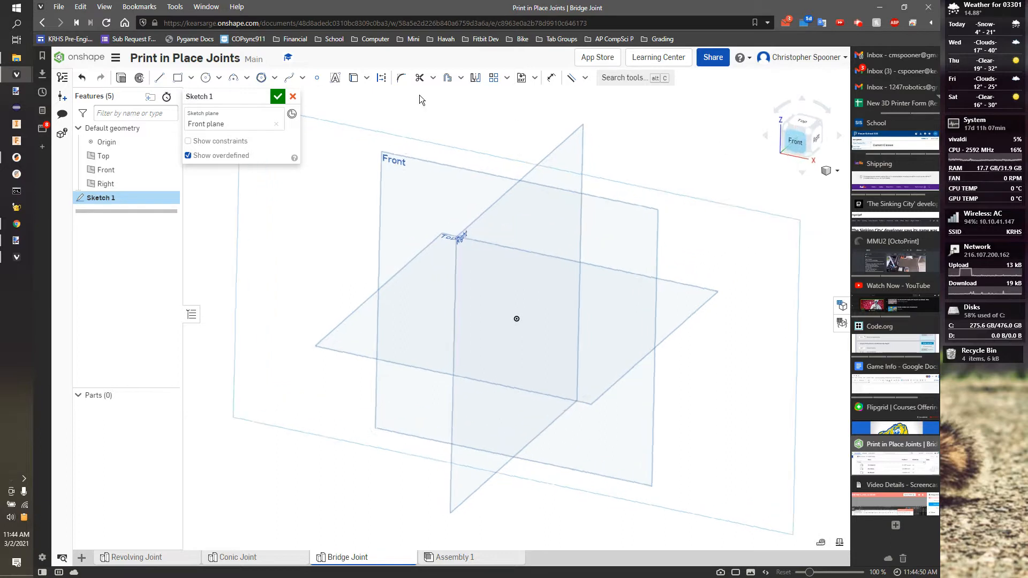
Draw a three-sided circumscribed polygon centred on the origin with one vertex directly above it.
left_click(274, 77)
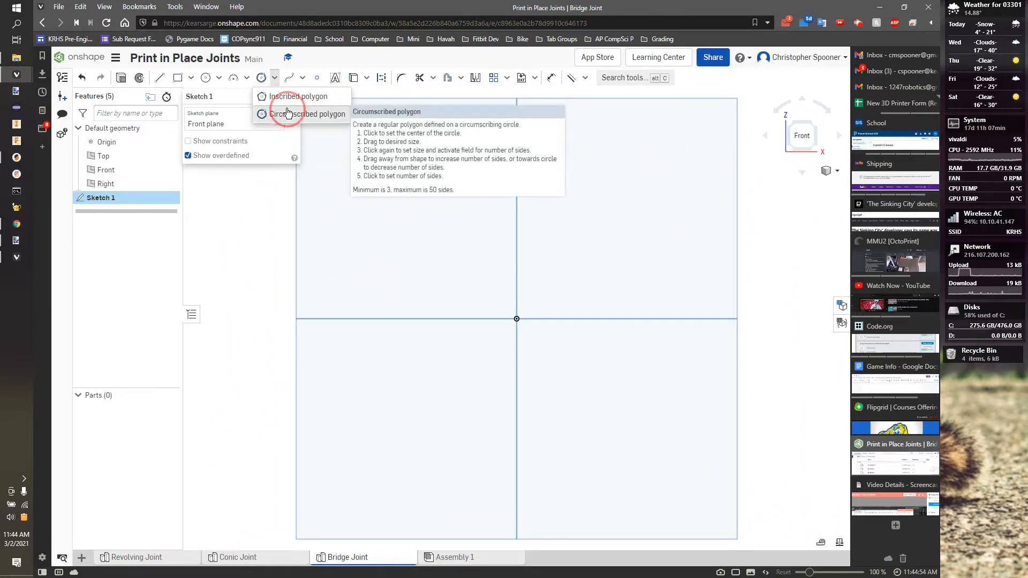
left_click(286, 113)
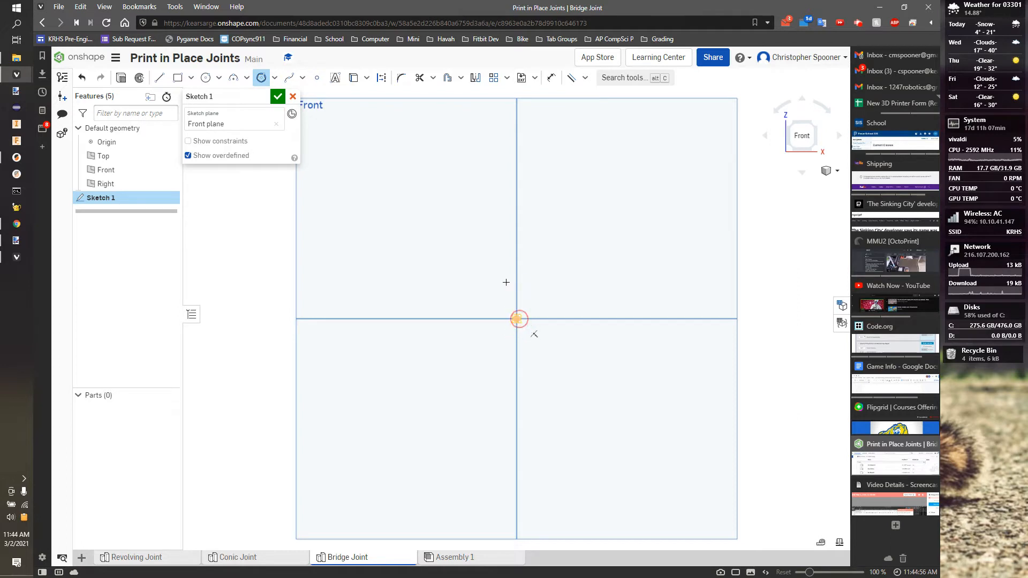
left_click(517, 319)
key("Down")
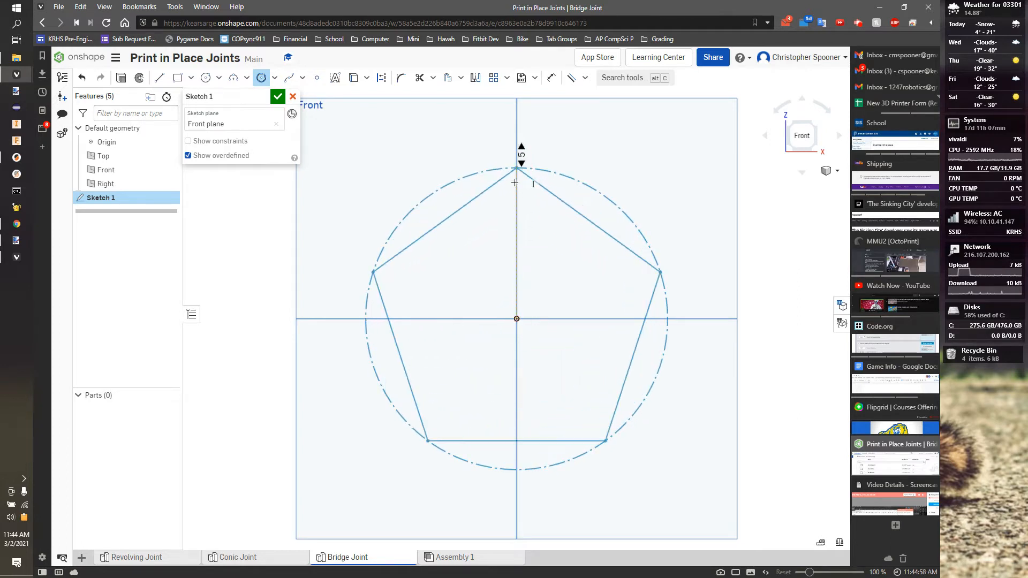
key("Down")
key("Down")
left_click(520, 222)
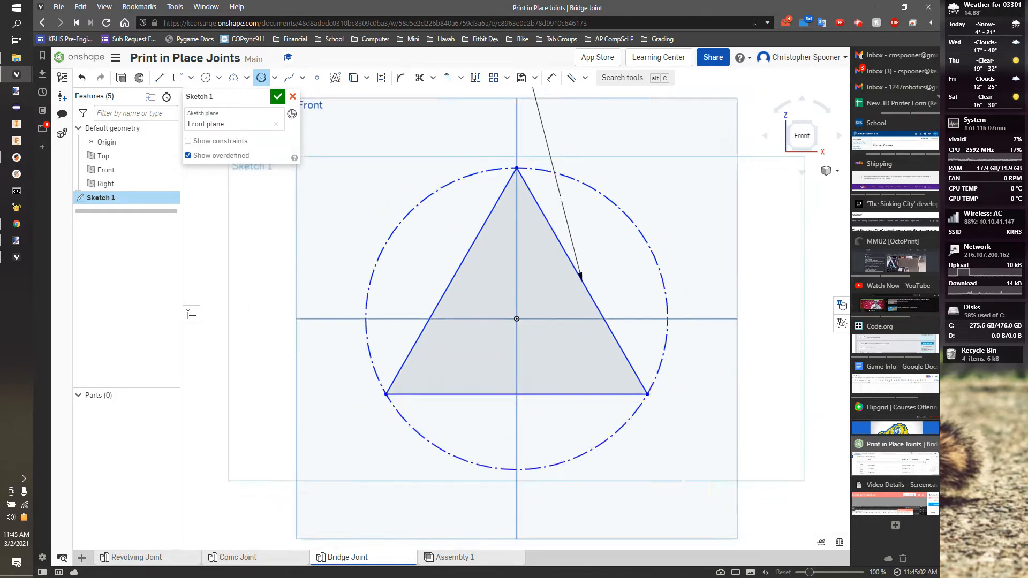
Try to dimension the polygon triangle's height from its base to its apex.
scroll(561, 197, "down", 3)
scroll(527, 221, "up", 2)
key("d")
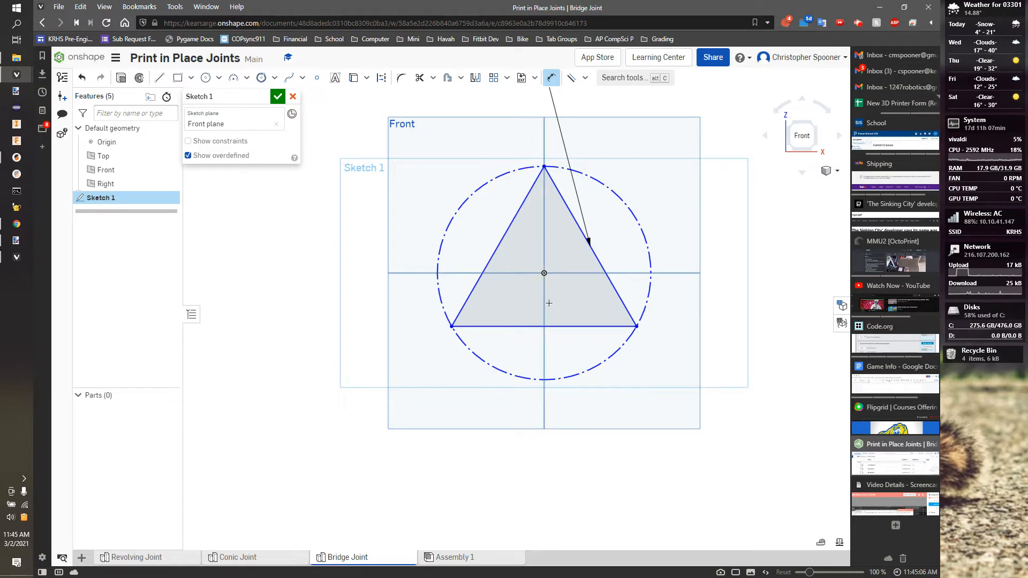
left_click(554, 328)
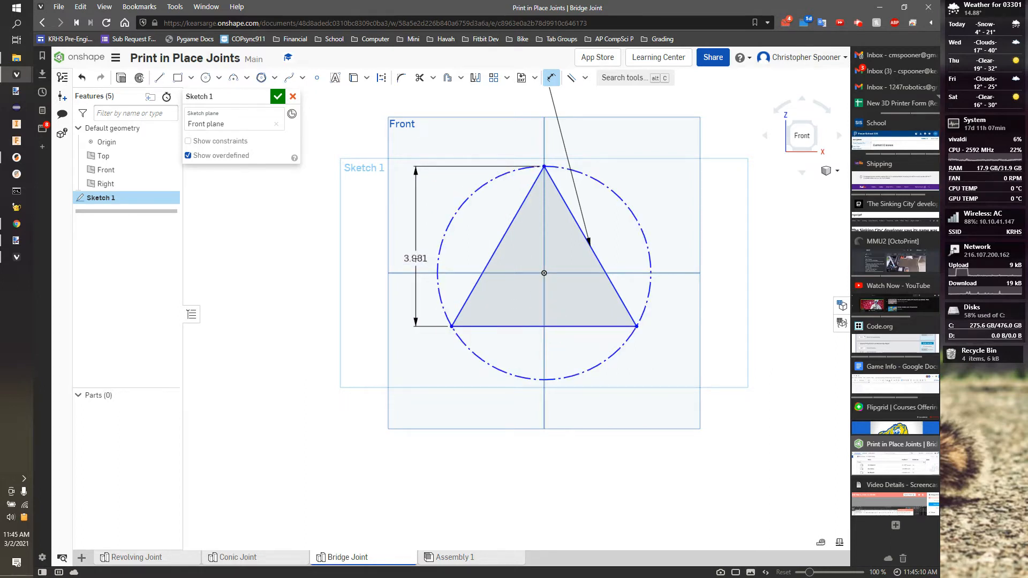
key("Escape")
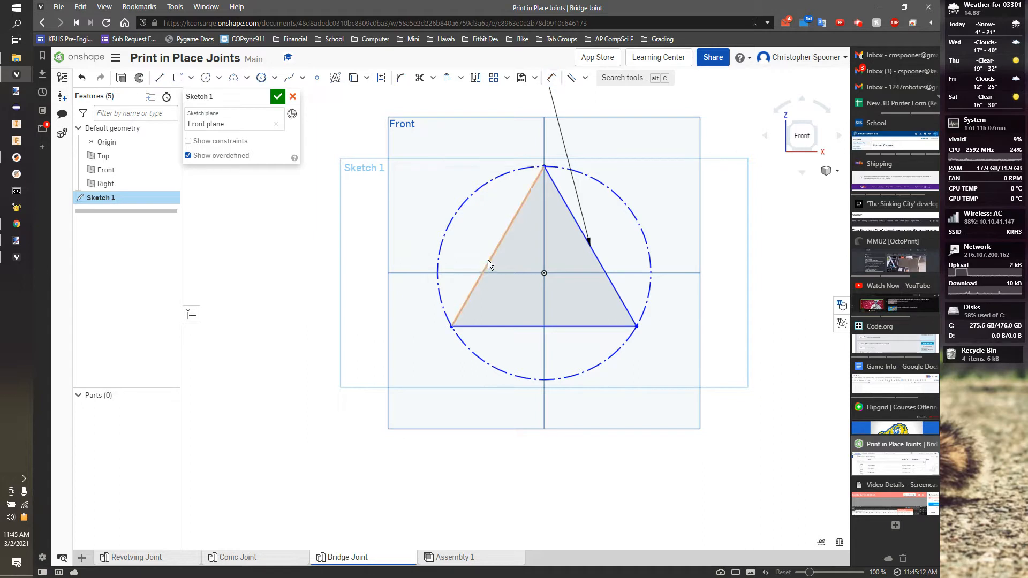
Undo the polygon triangle, keeping the empty sketch on the Front plane.
key("ctrl+z")
key("ctrl+z")
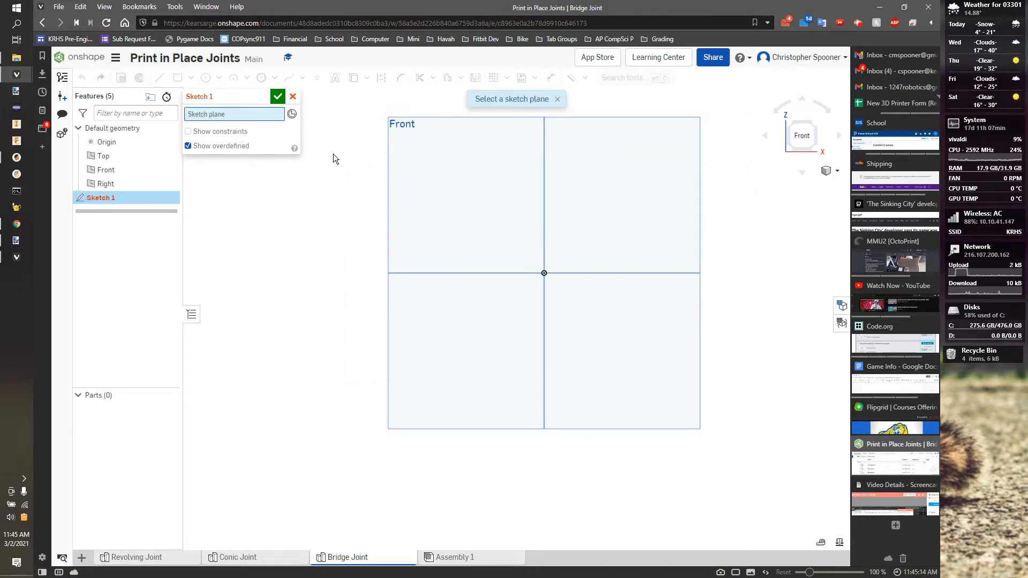
key("ctrl+y")
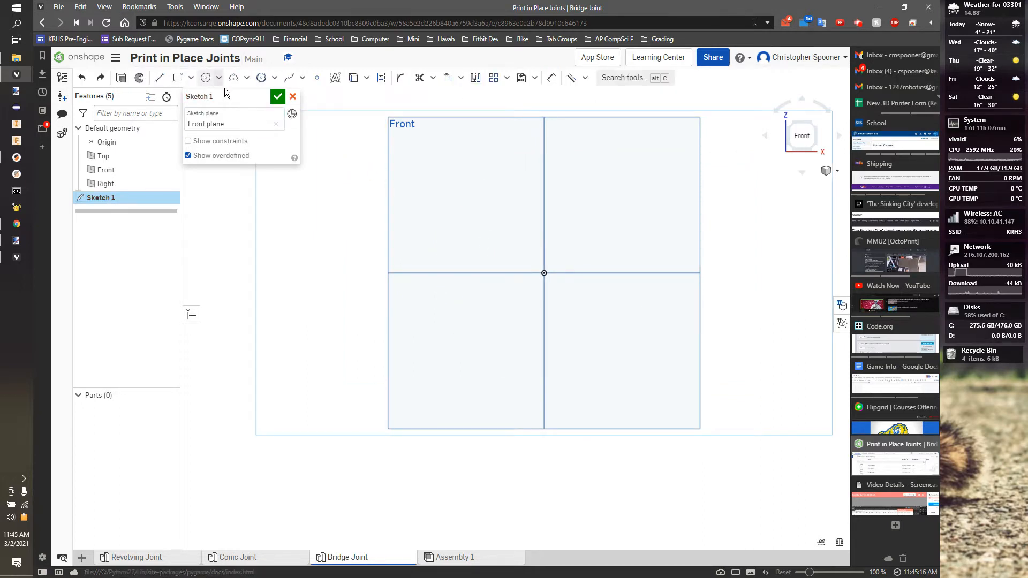
Draw a closed triangle with the Line tool, apex on the vertical axis above the origin, sides about 2.9 in and base about 3.1 in.
left_click(159, 78)
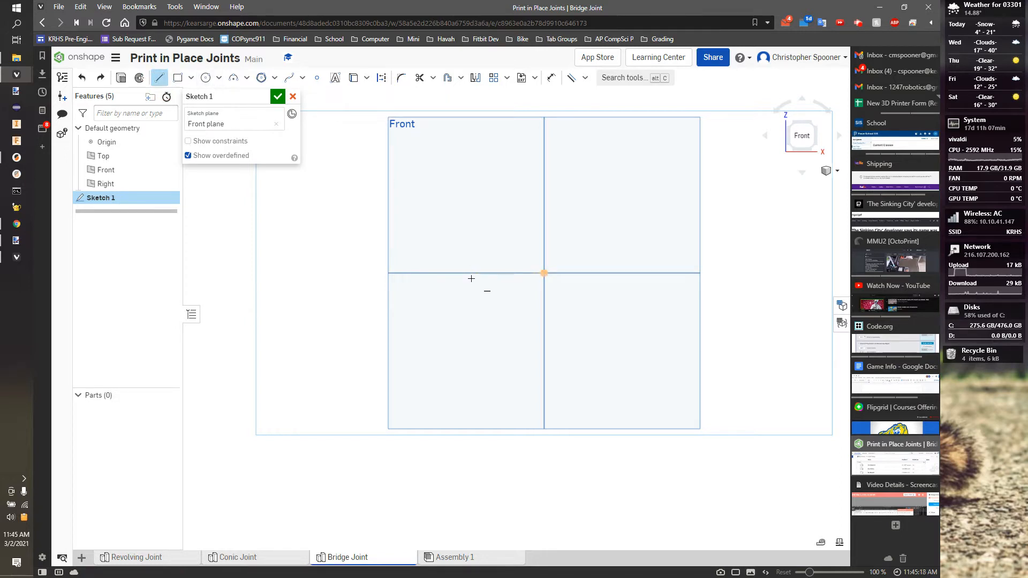
left_click(466, 315)
left_click(544, 187)
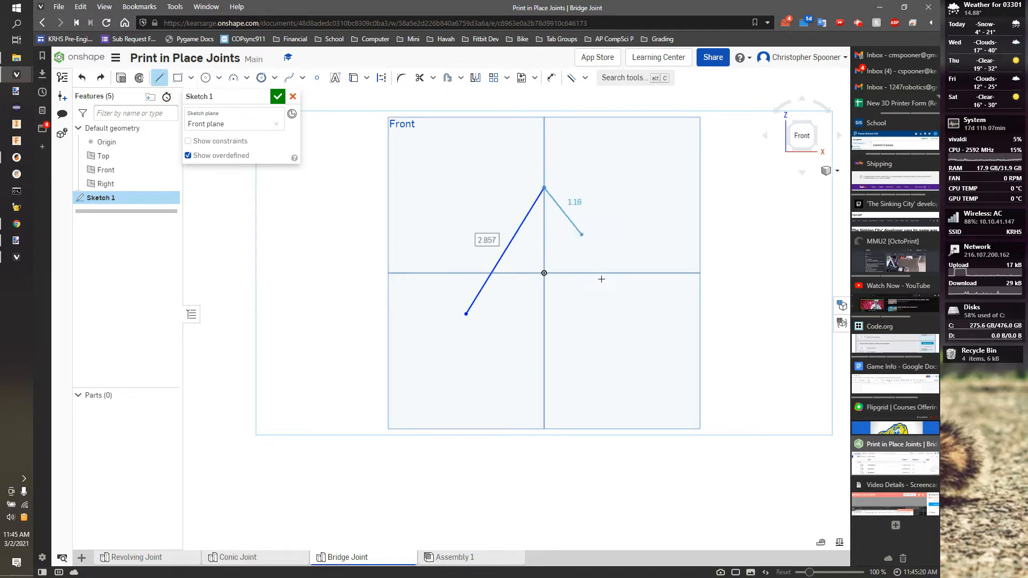
left_click(629, 310)
left_click(466, 314)
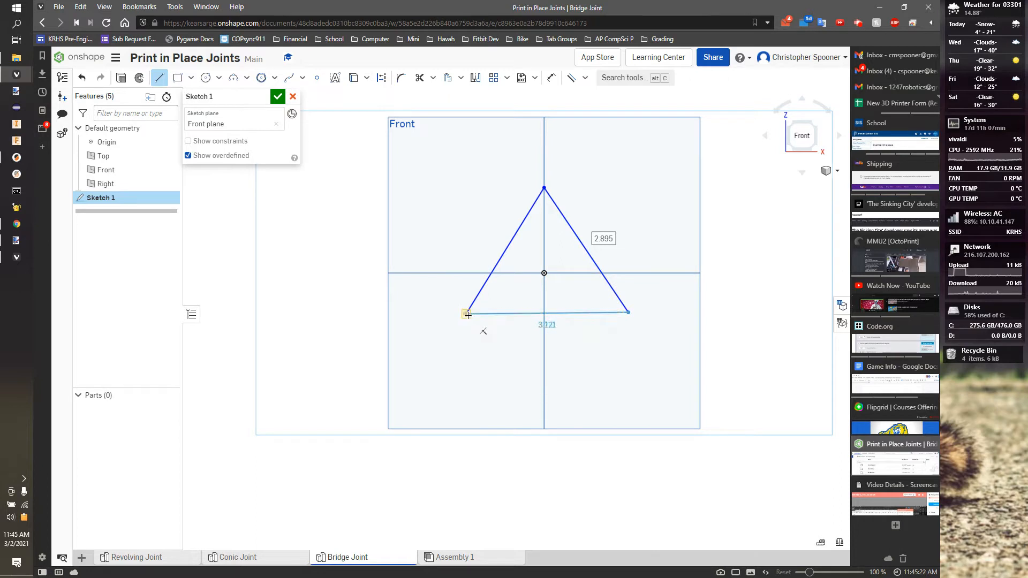
Constrain the triangle's base to be horizontal and make all three sides equal in length.
left_click(585, 79)
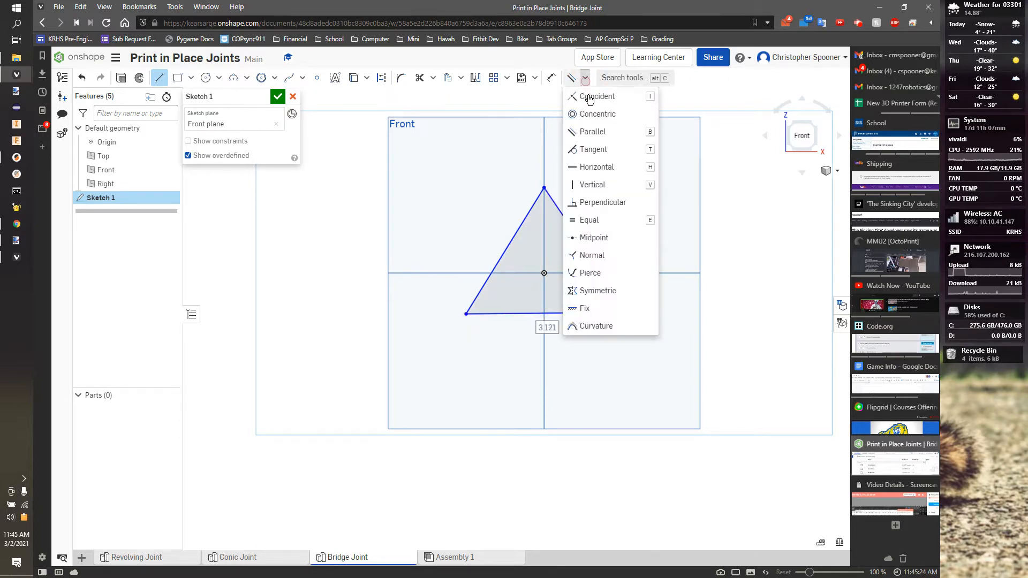
left_click(592, 168)
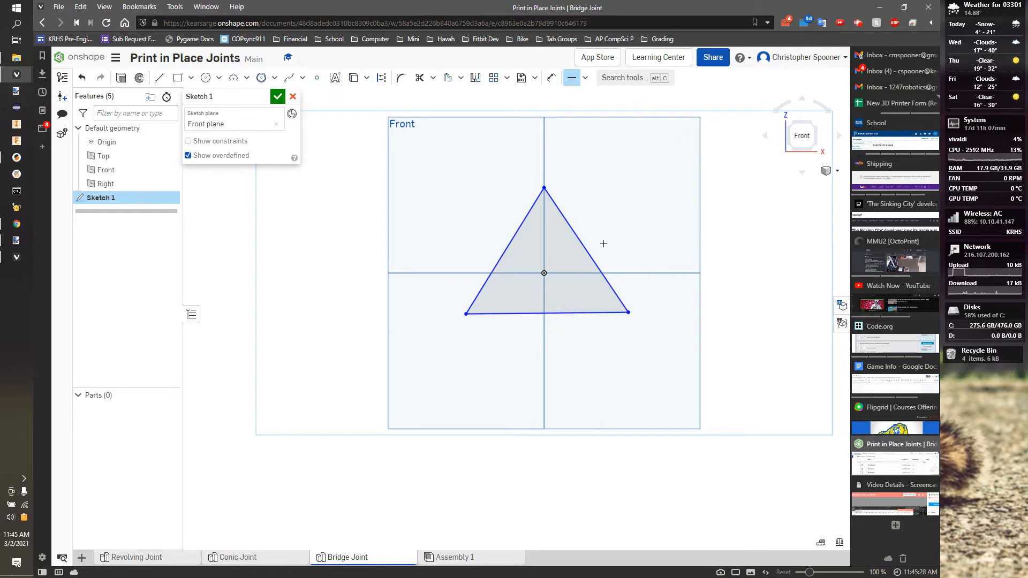
left_click(585, 79)
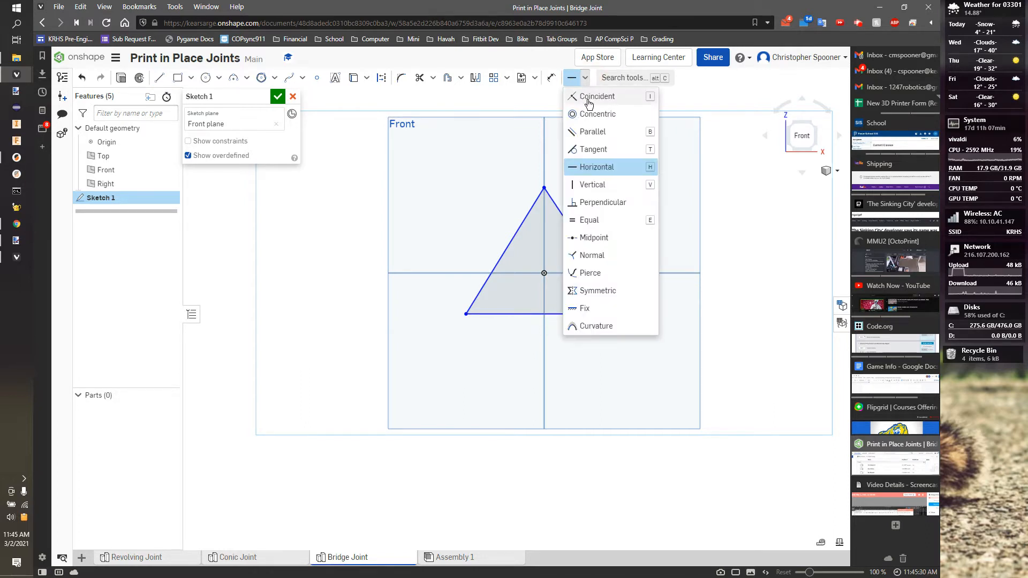
left_click(589, 220)
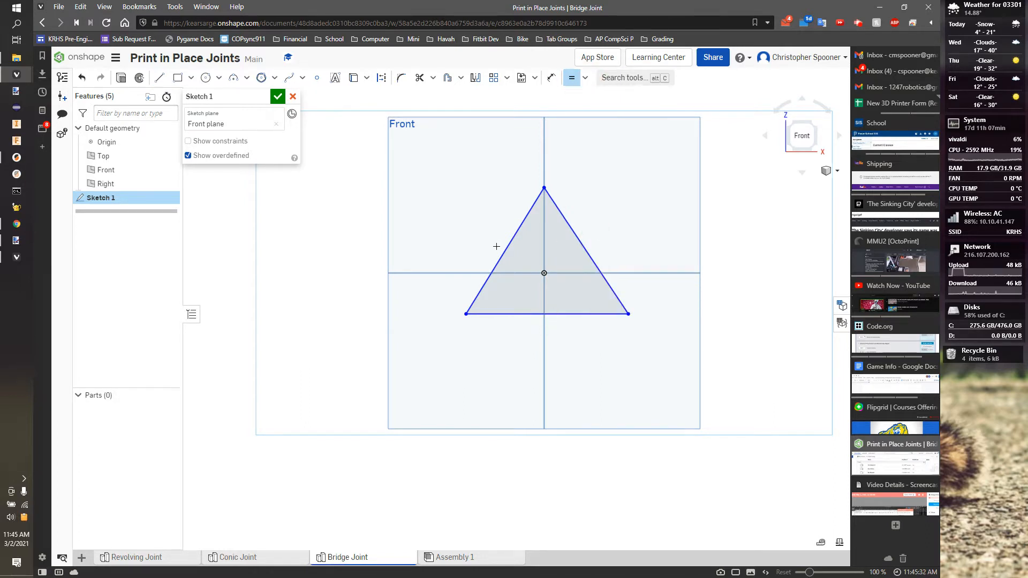
left_click(510, 243)
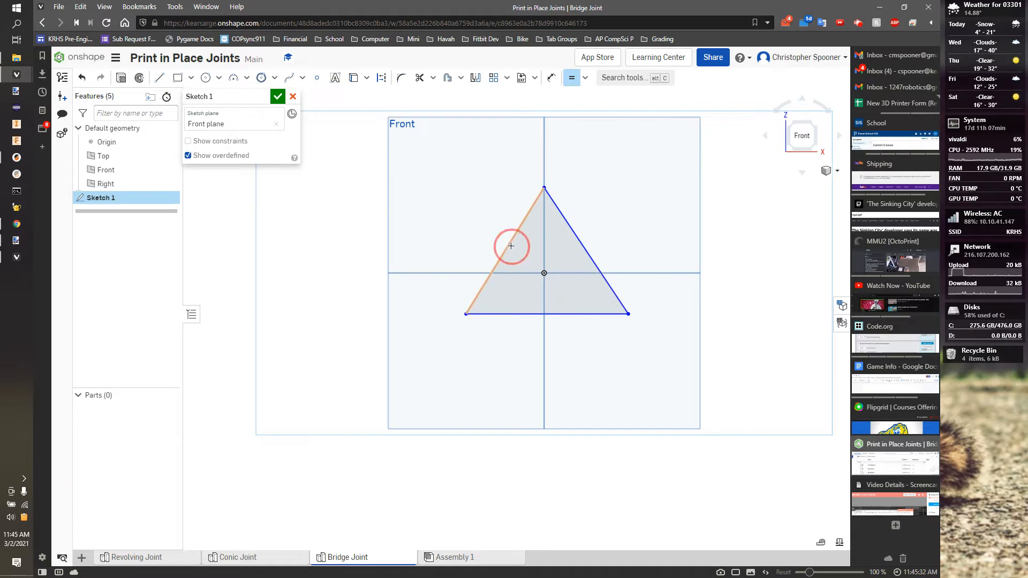
left_click(576, 236)
left_click(551, 313)
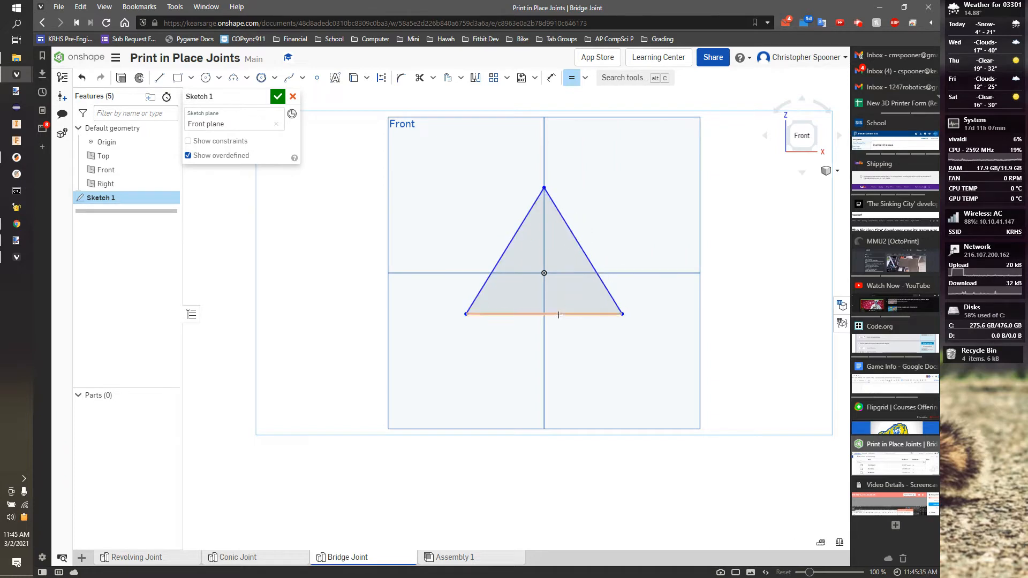
left_click(492, 267)
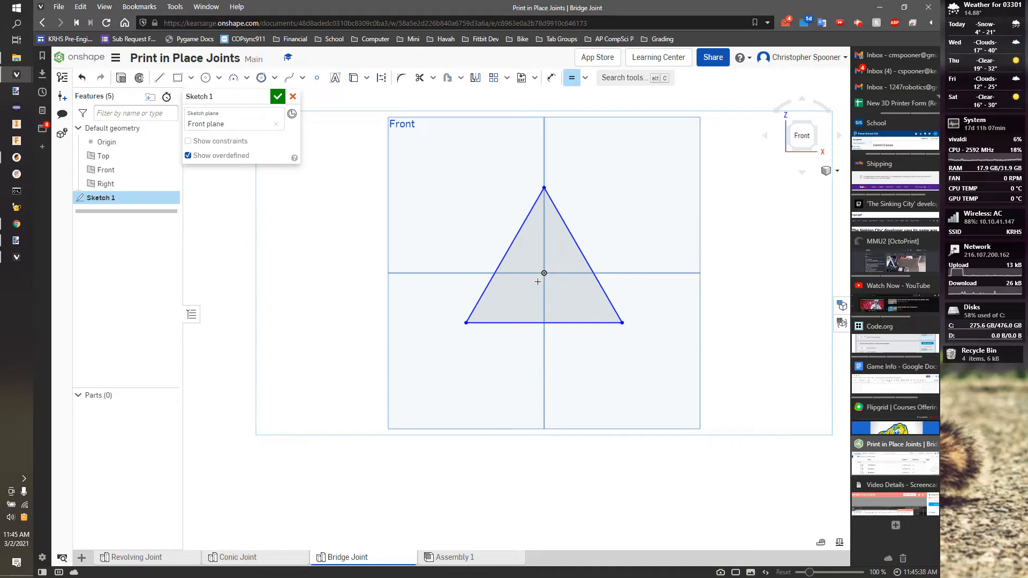
Dimension the triangle's height from the base to the apex as 2 in.
key("d")
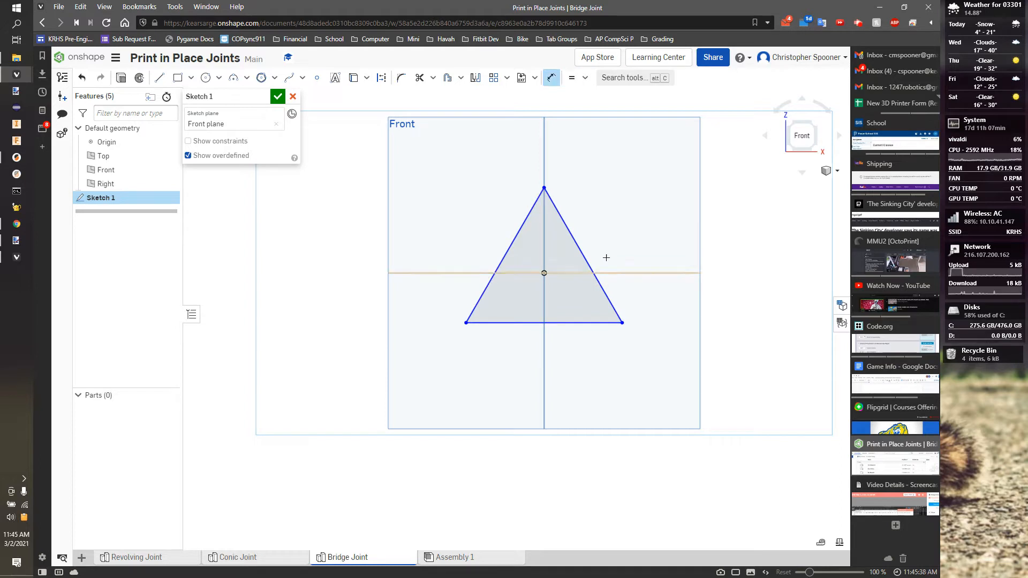
left_click(535, 203)
key("Escape")
key("d")
left_click(562, 323)
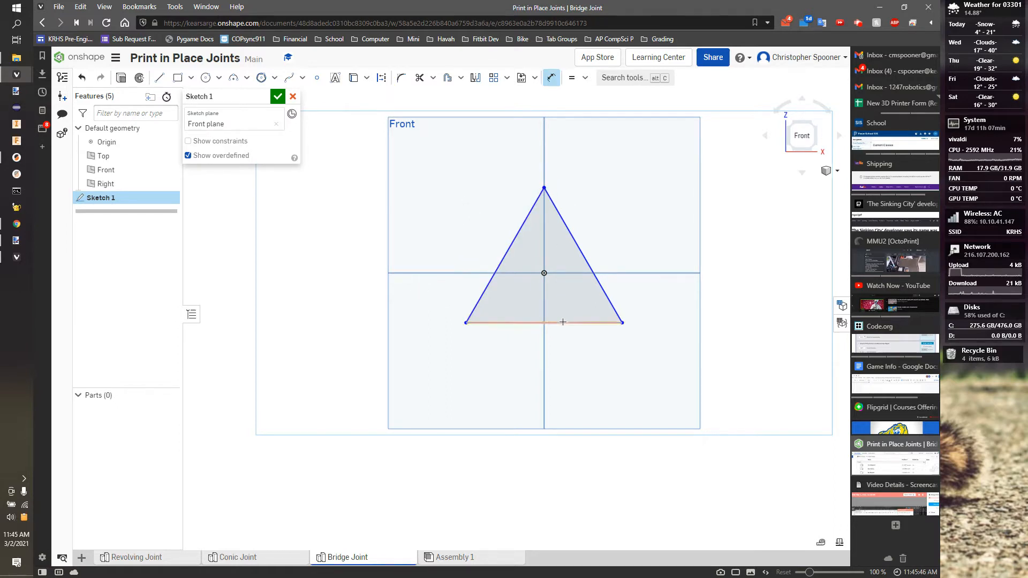
left_click(544, 188)
left_click(445, 266)
type("2.600374")
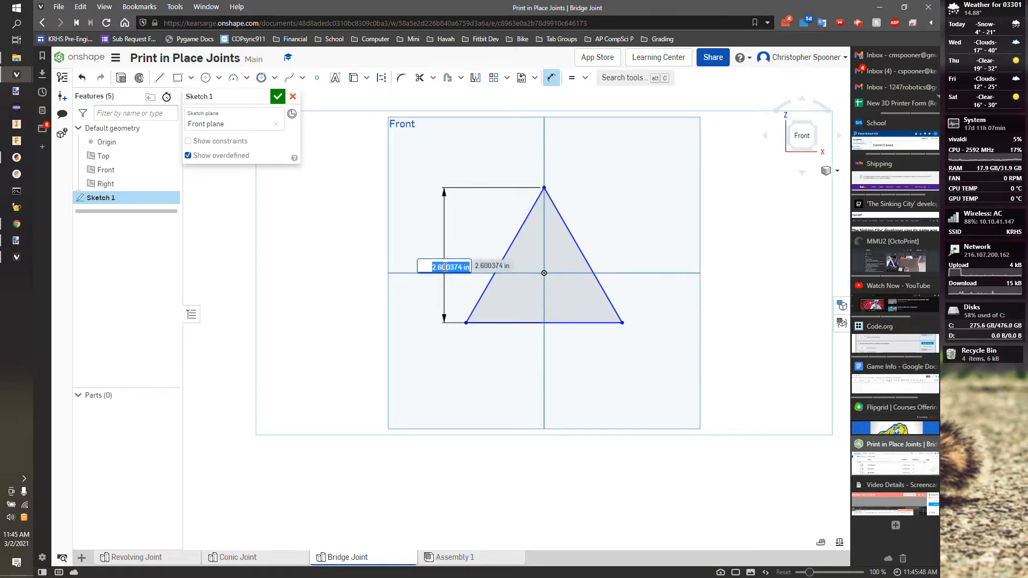
key("Return")
scroll(540, 283, "up", 1)
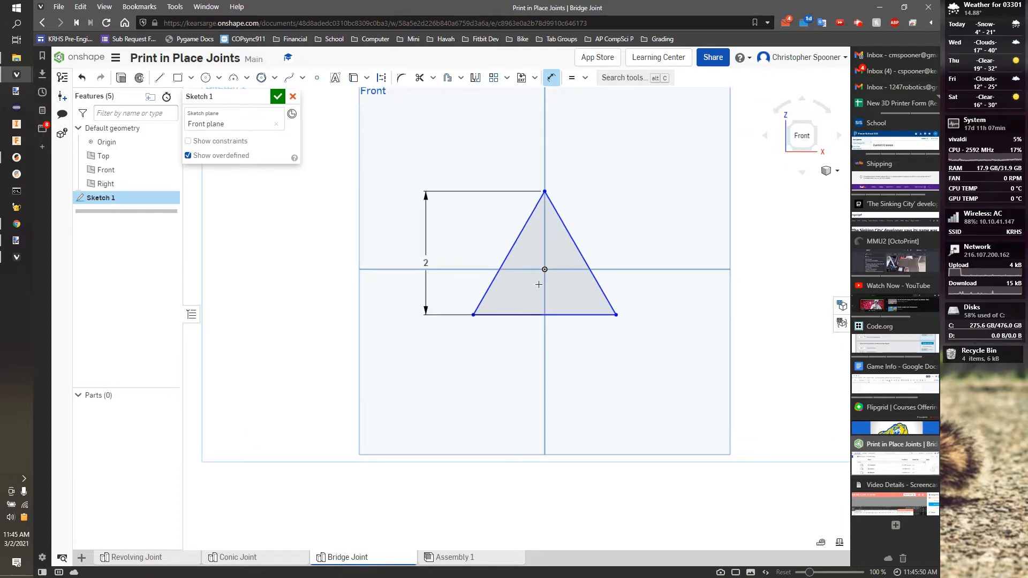
scroll(539, 284, "up", 1)
key("Escape")
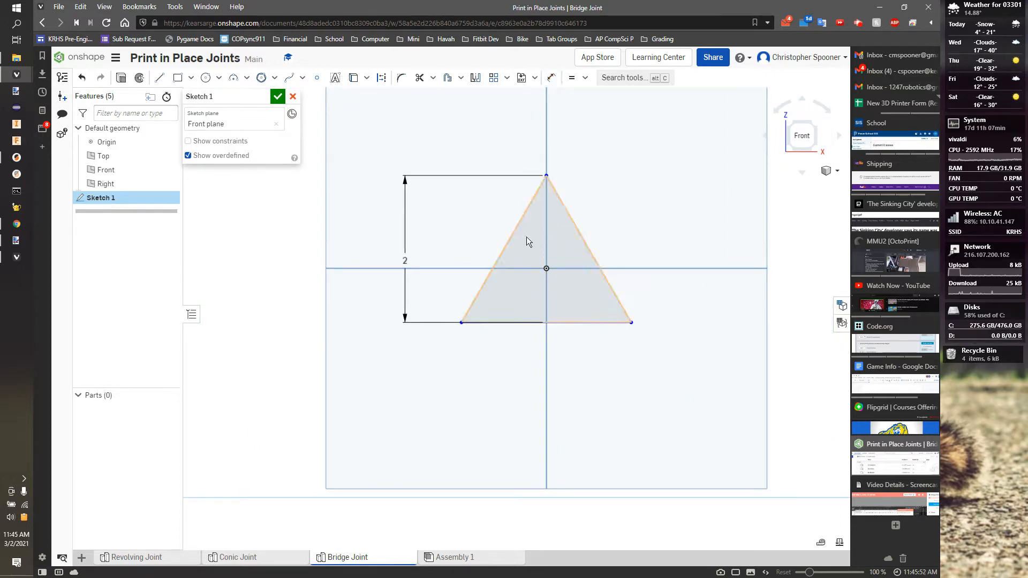
Dimension the vertical distance from the triangle's apex to the origin as 1 in.
left_click_drag(519, 222, 528, 245)
key("d")
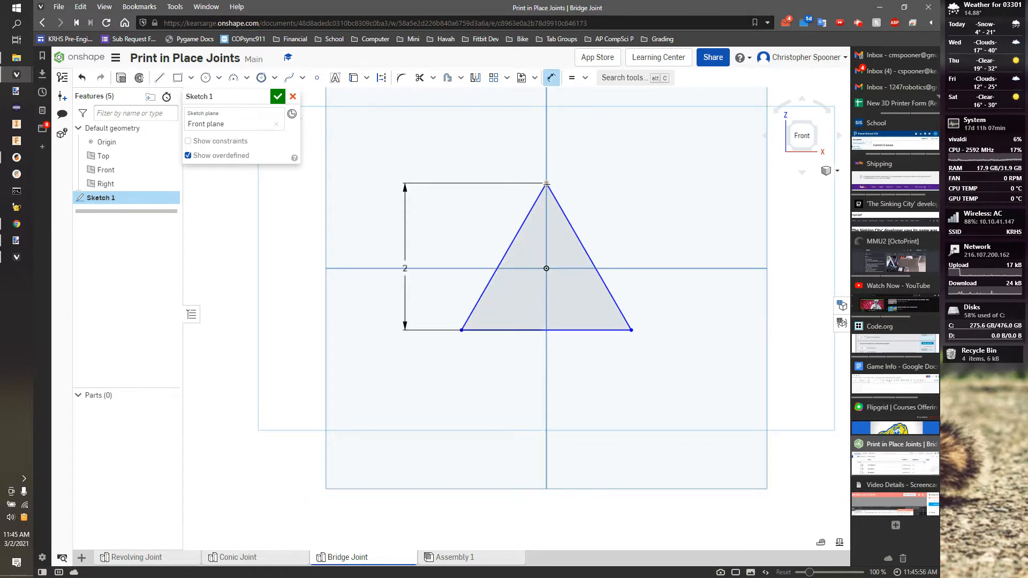
left_click(547, 268)
left_click(474, 239)
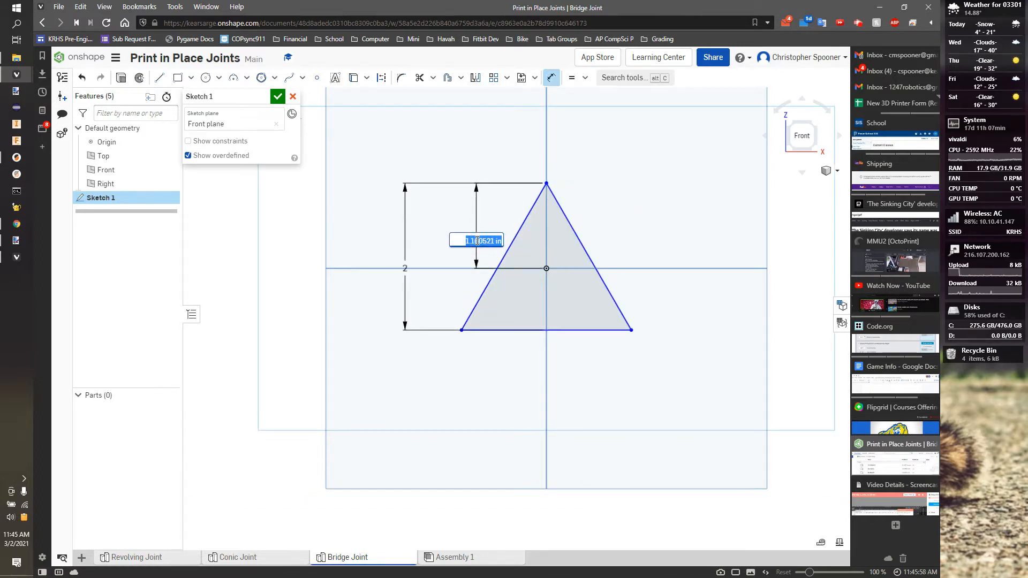
key("Return")
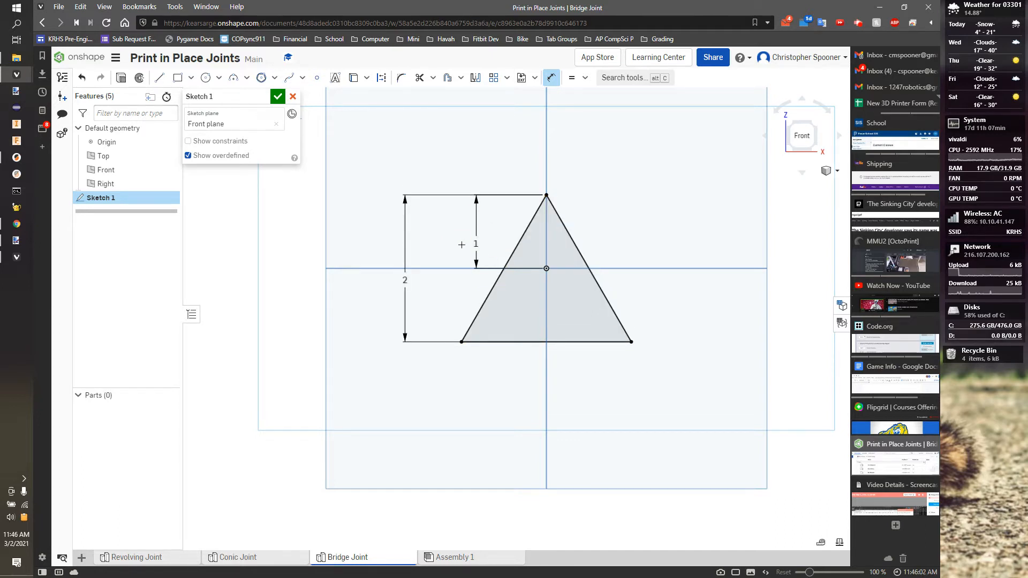
left_click(367, 80)
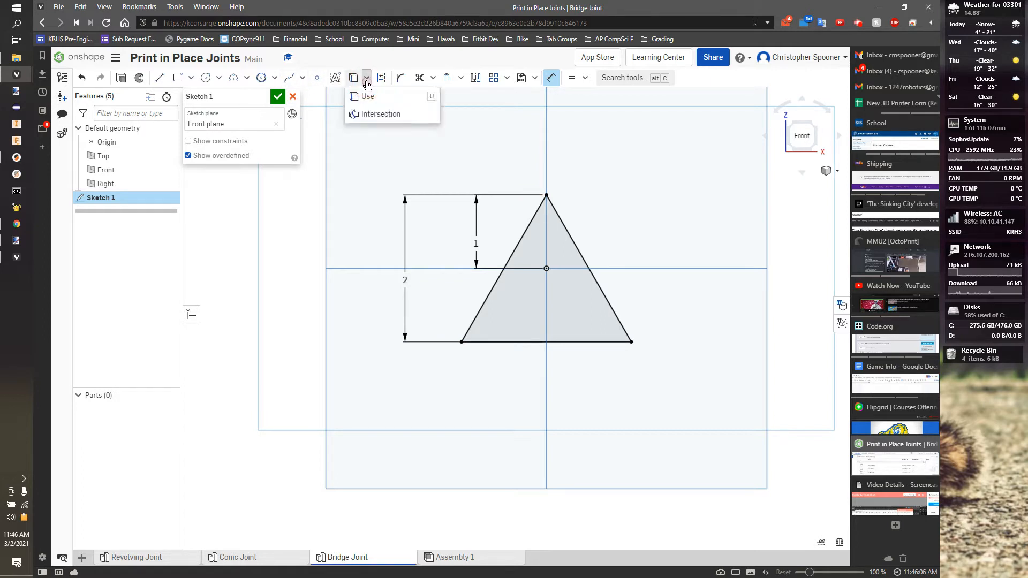
left_click(367, 82)
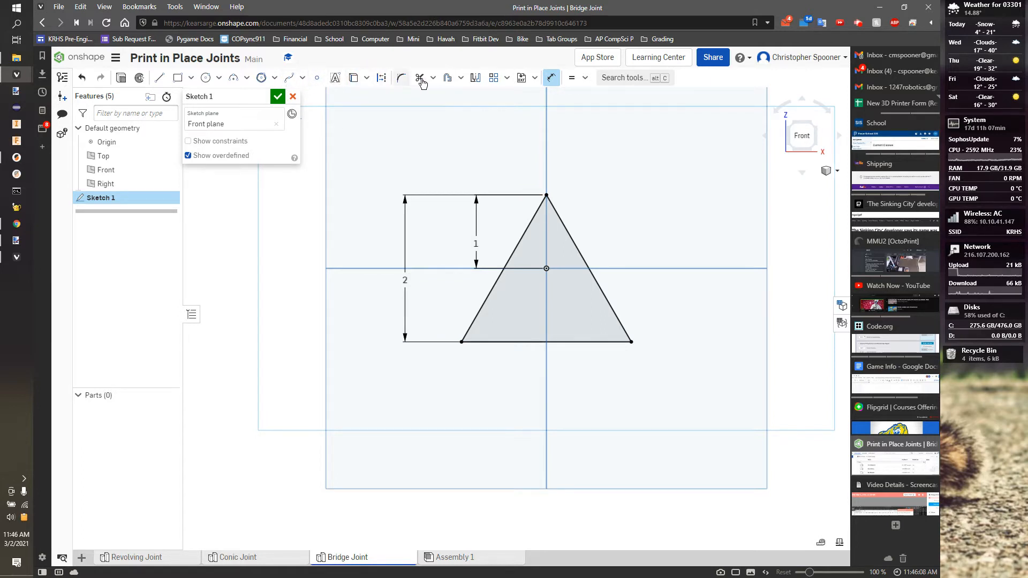
left_click(453, 83)
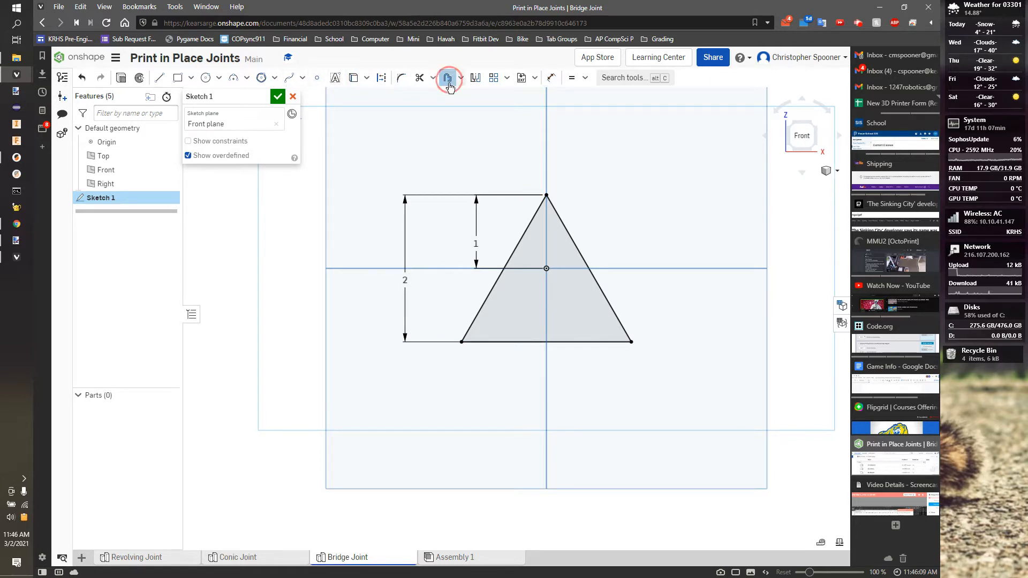
left_click(522, 230)
key("Escape")
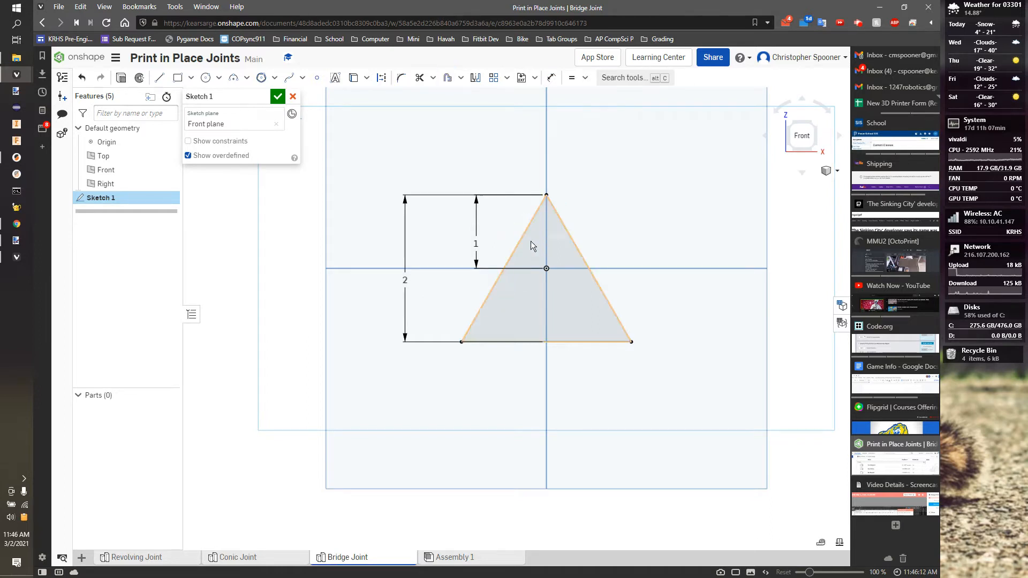
Offset the triangle's three sides inward by 0.125 in and finish the sketch.
left_click(450, 83)
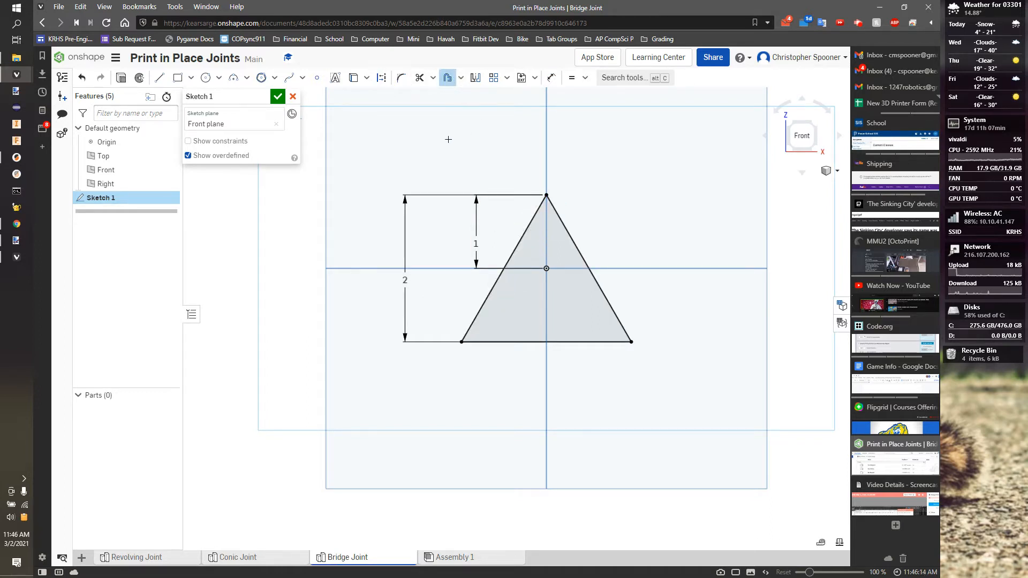
left_click_drag(448, 138, 705, 469)
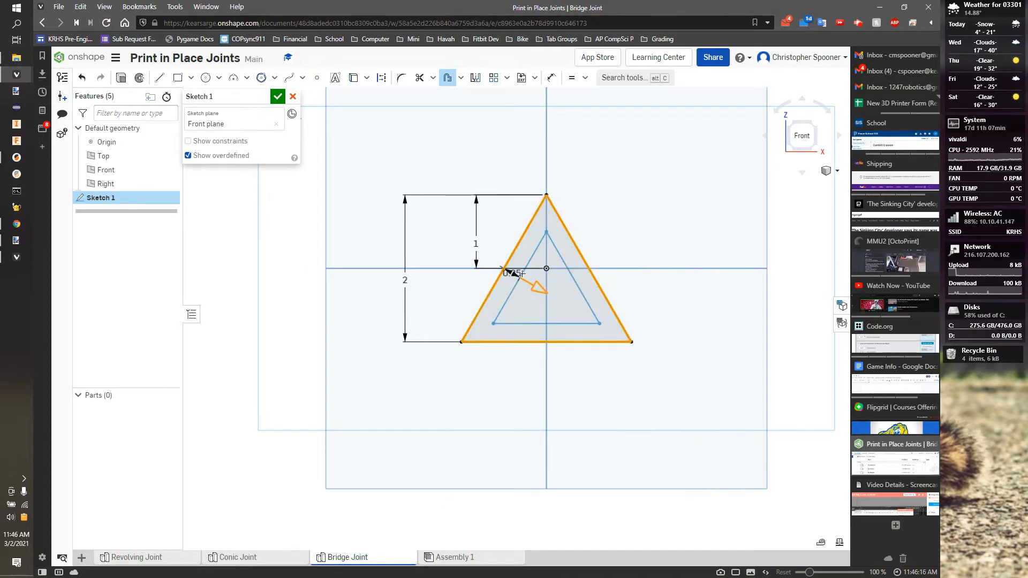
left_click(540, 300)
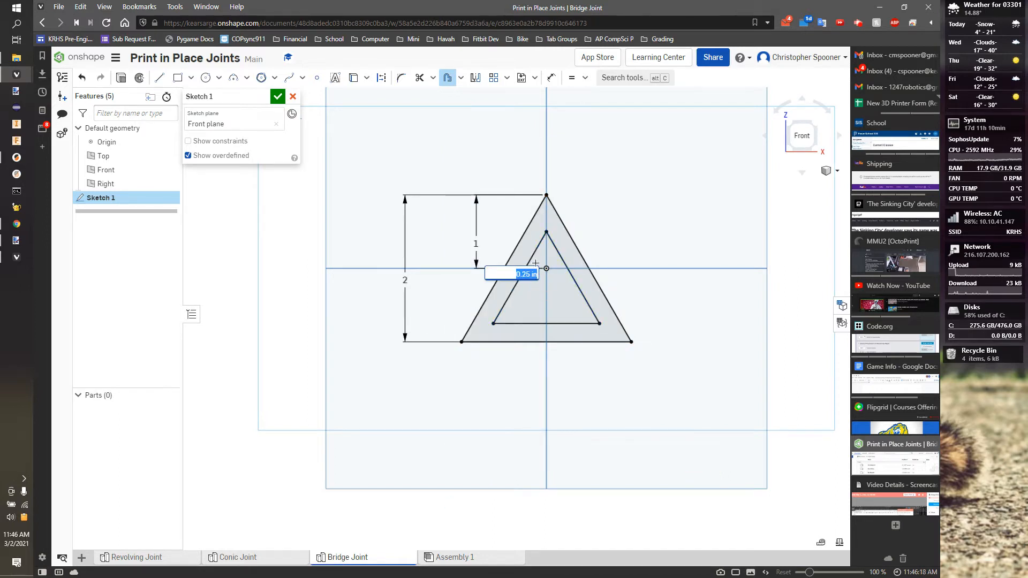
left_click(536, 248)
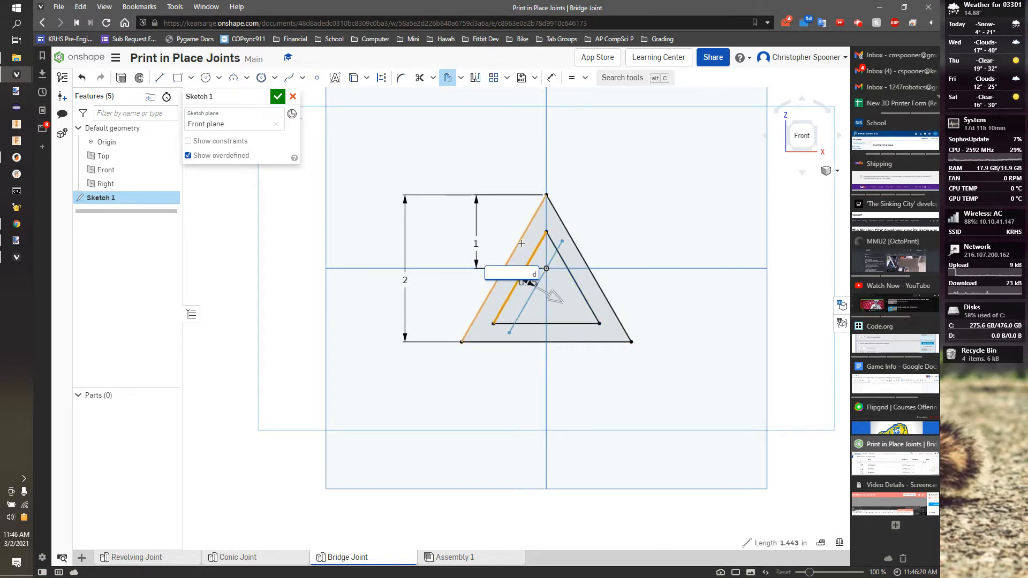
key("Escape")
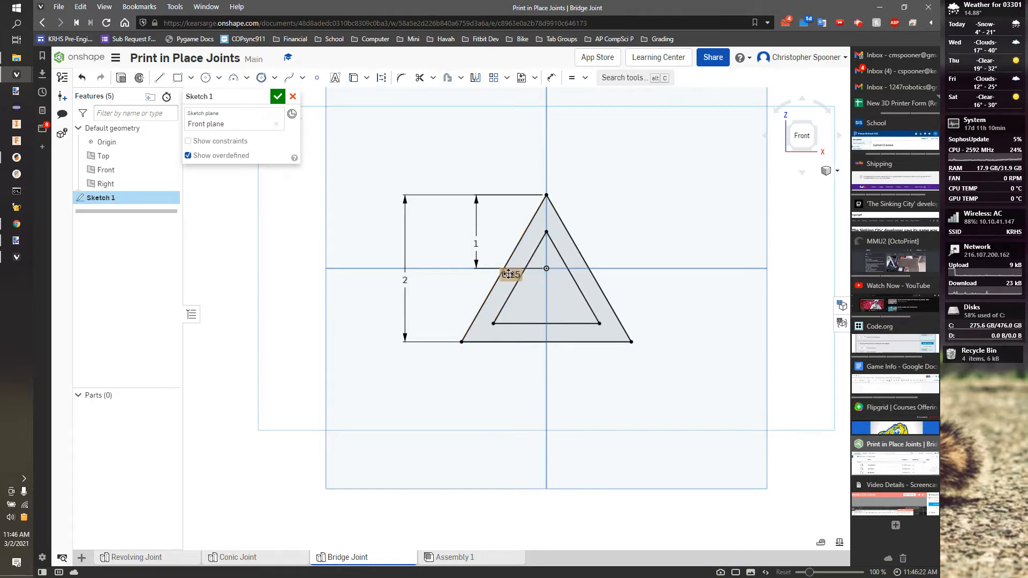
double_click(509, 274)
type("0.125")
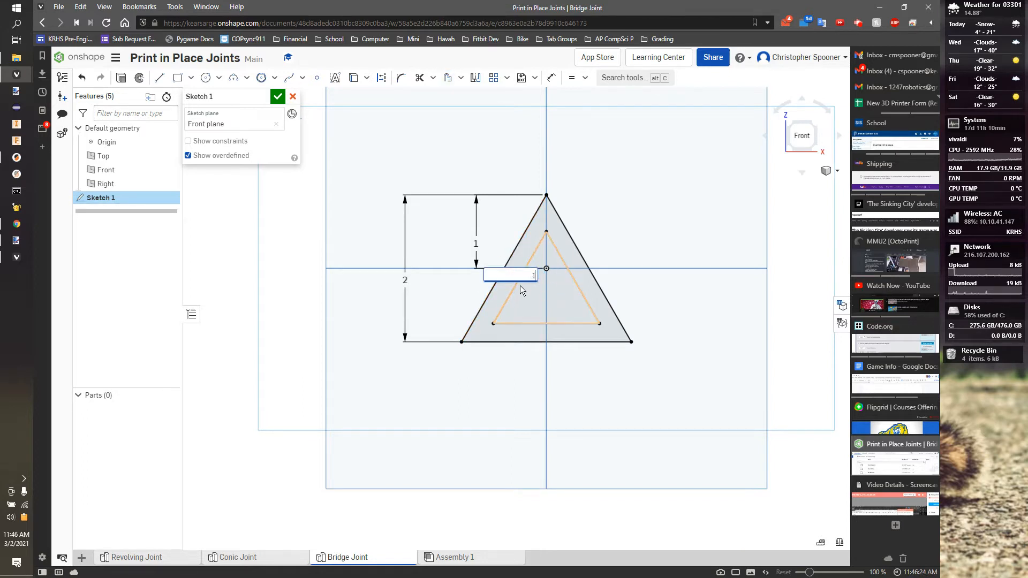
key("Return")
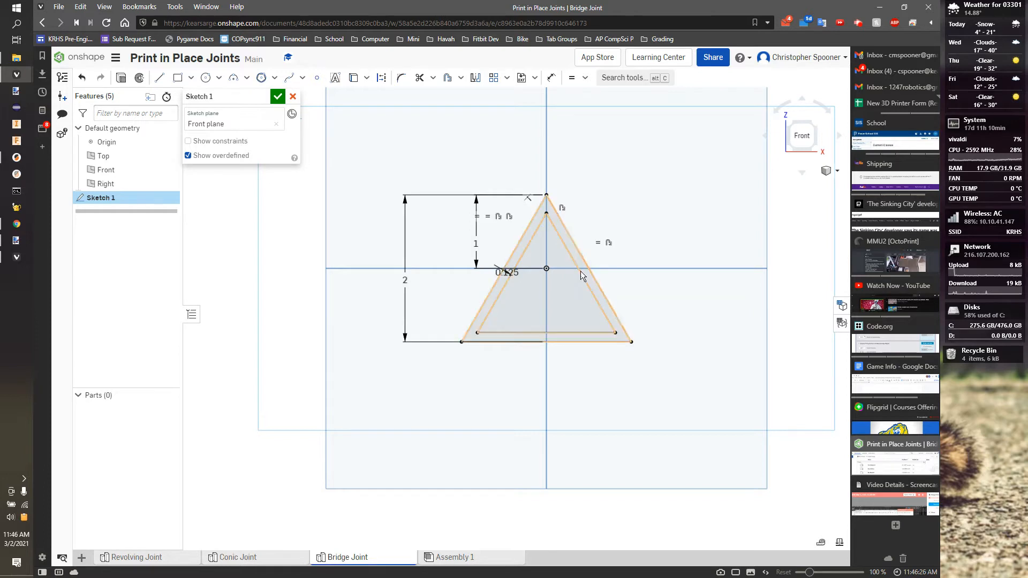
scroll(558, 265, "up", 2)
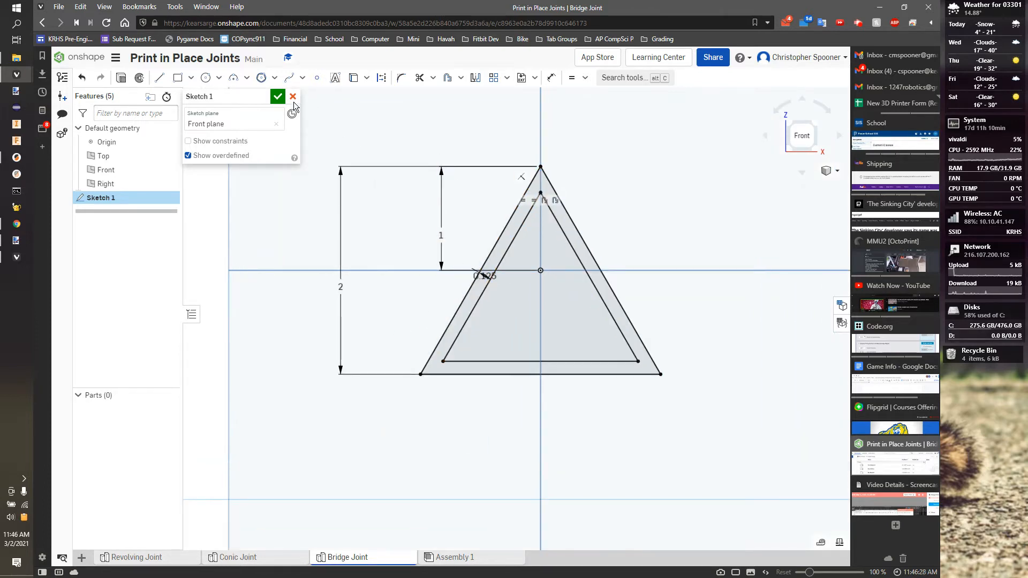
left_click(277, 97)
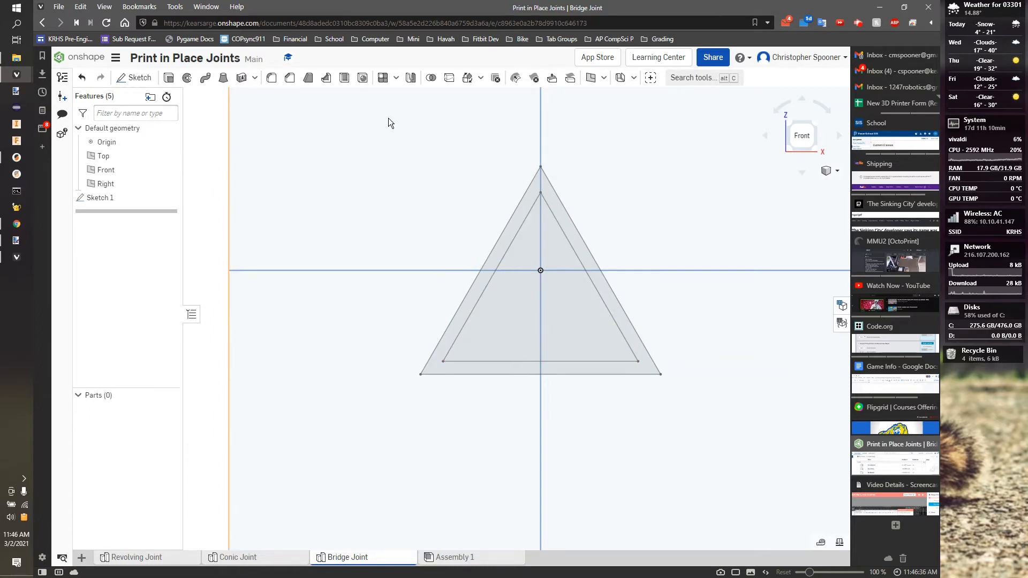
Extrude the region between the outer and inner triangles as a new solid with a depth of 0.1 in.
key("shift+e")
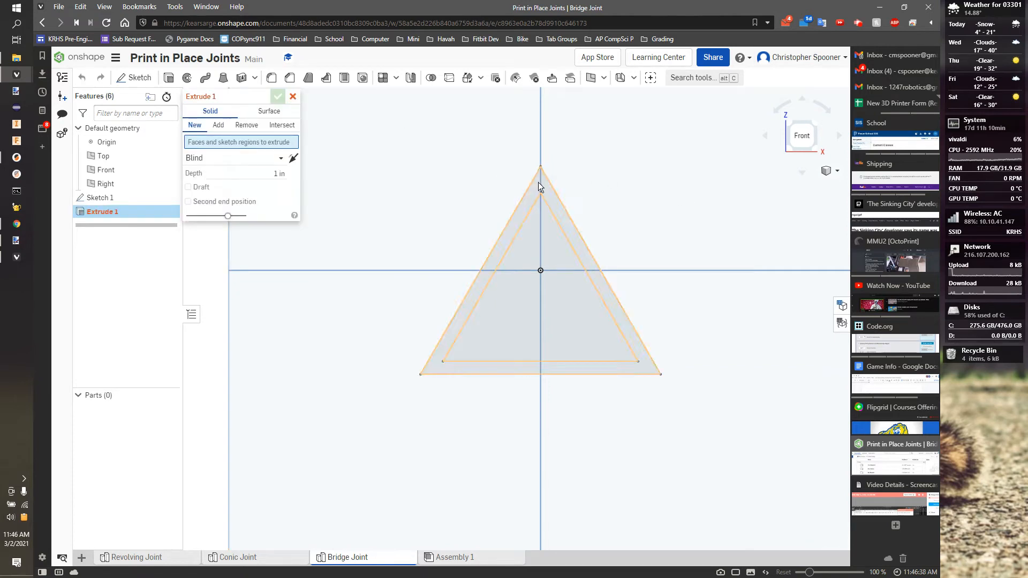
left_click(537, 182)
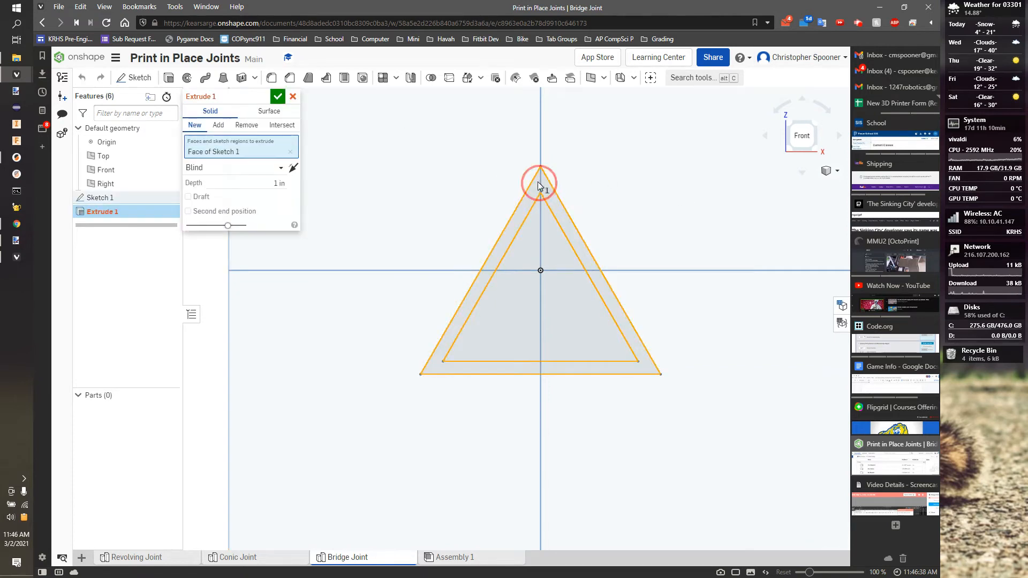
left_click(273, 184)
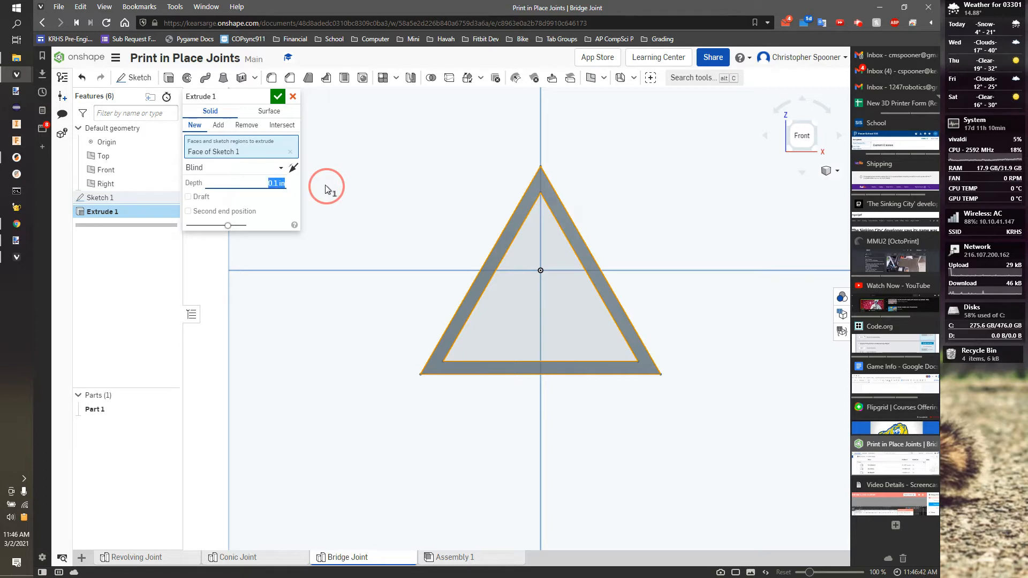
left_click(278, 97)
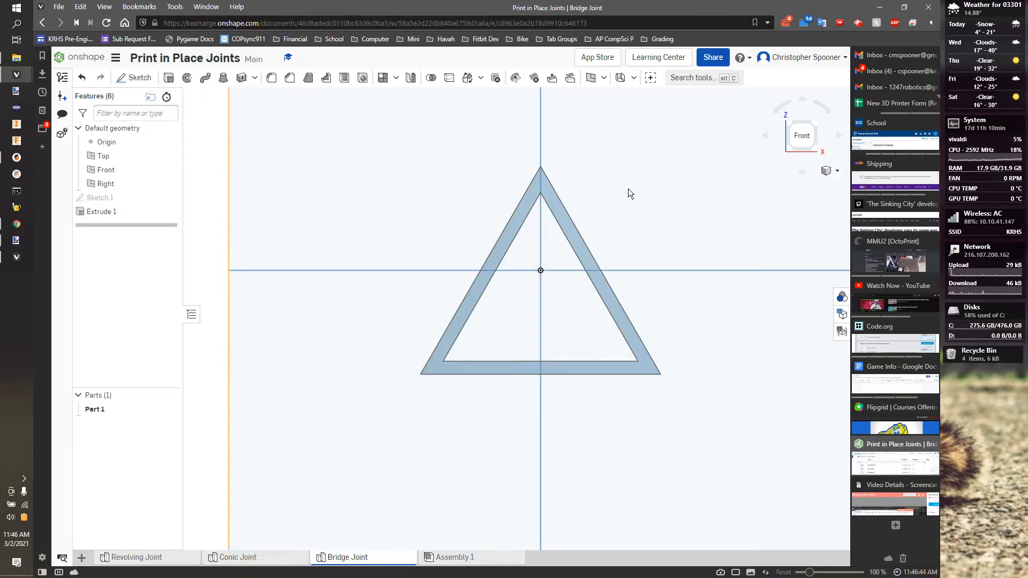
left_click(139, 78)
scroll(577, 217, "up", 2)
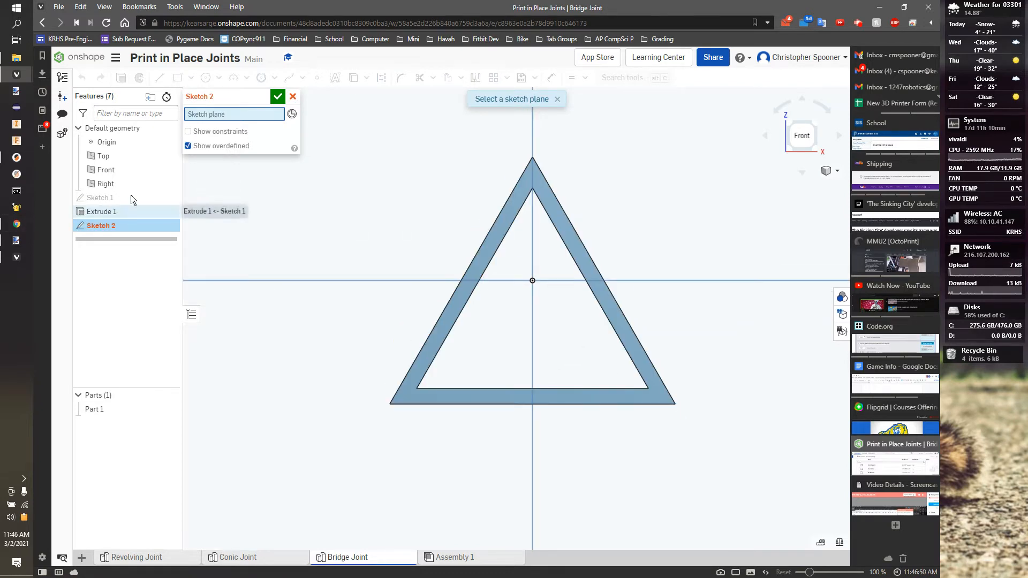
left_click(293, 97)
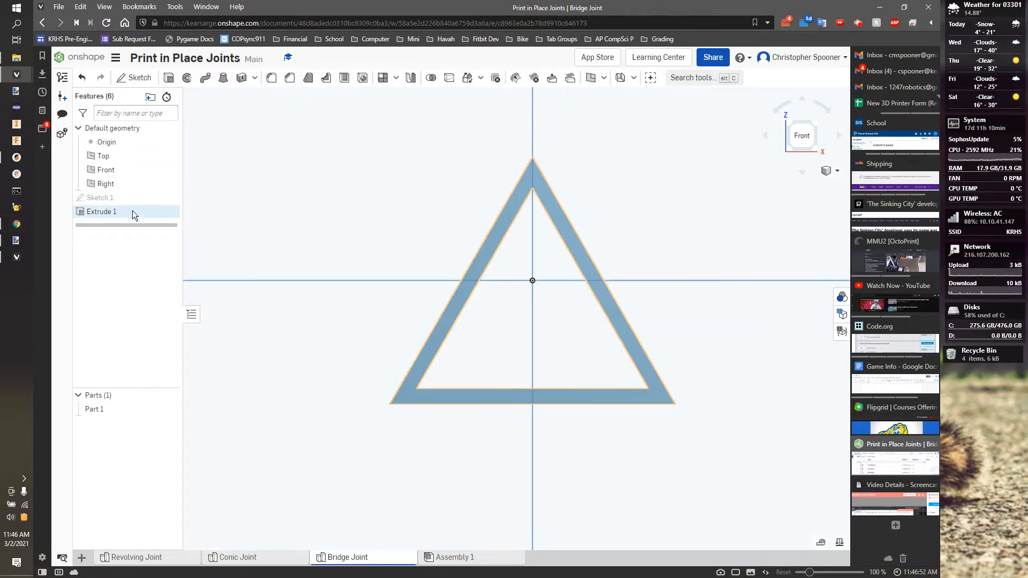
Change the triangular frame extrusion's end type to Symmetric.
double_click(136, 212)
left_click(257, 168)
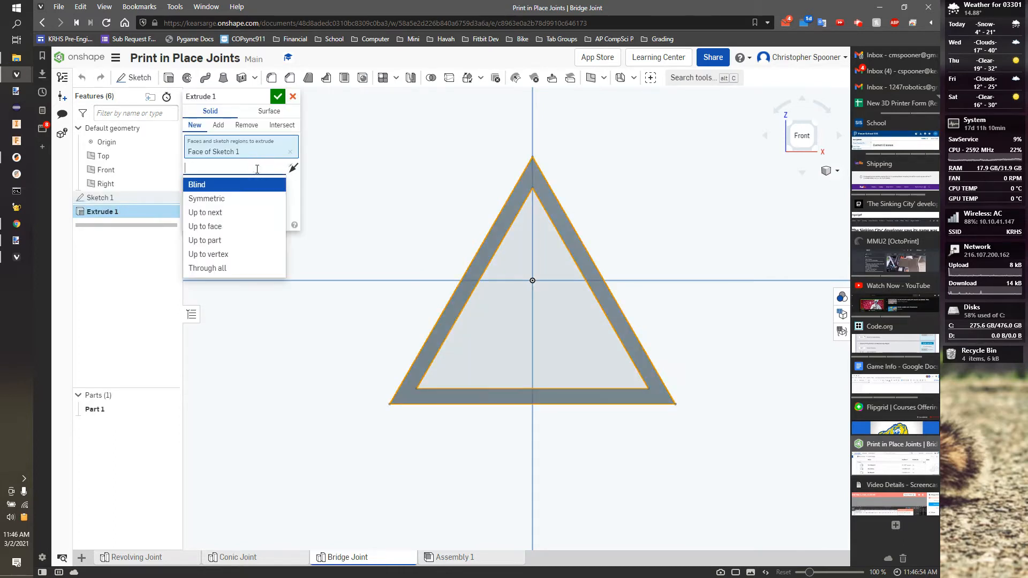
left_click(239, 198)
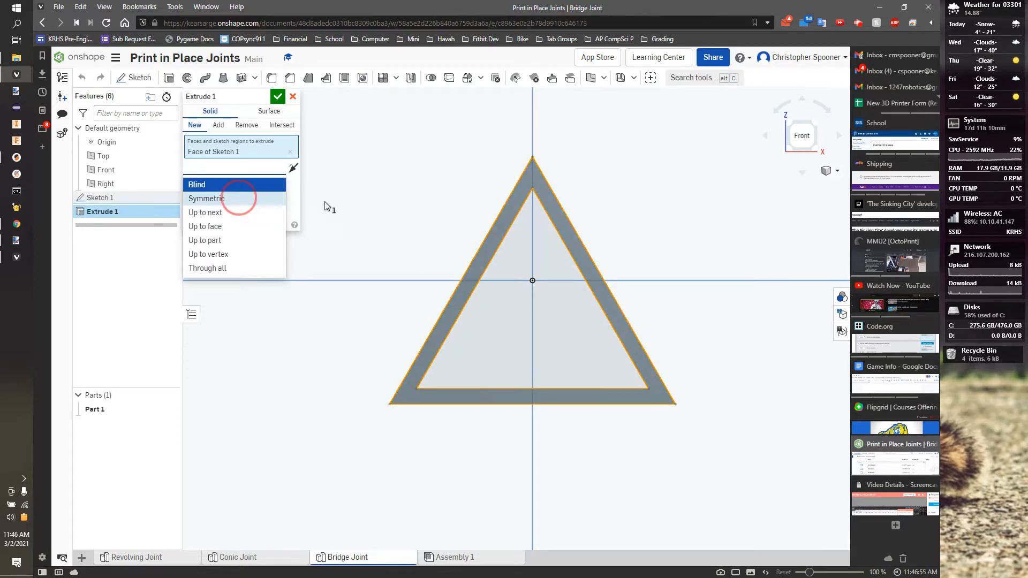
left_click(277, 96)
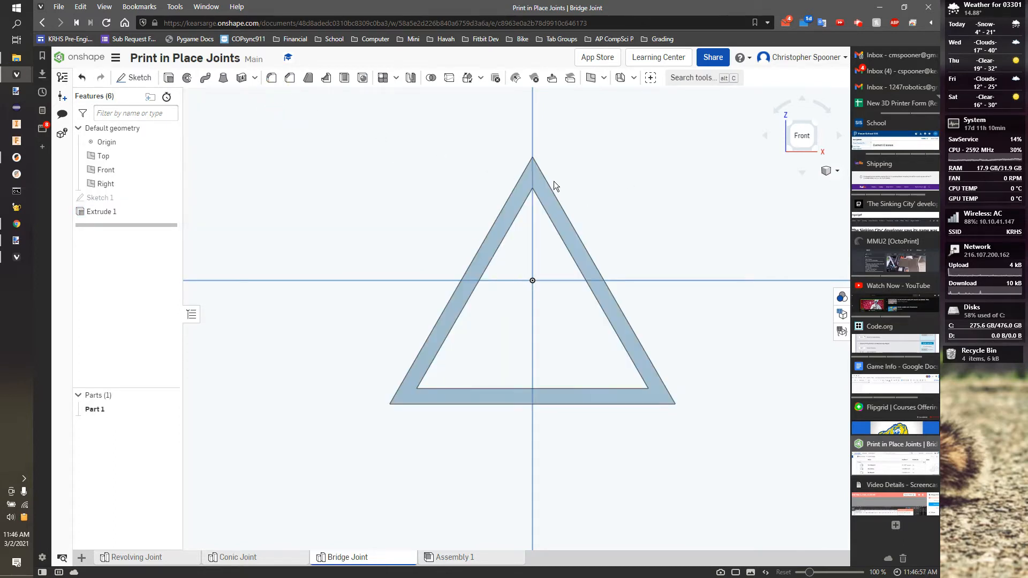
Sketch a circle about 0.9 in in diameter on the Front plane, centred on the vertical axis below the origin inside the frame.
left_click(809, 130)
scroll(497, 301, "up", 3)
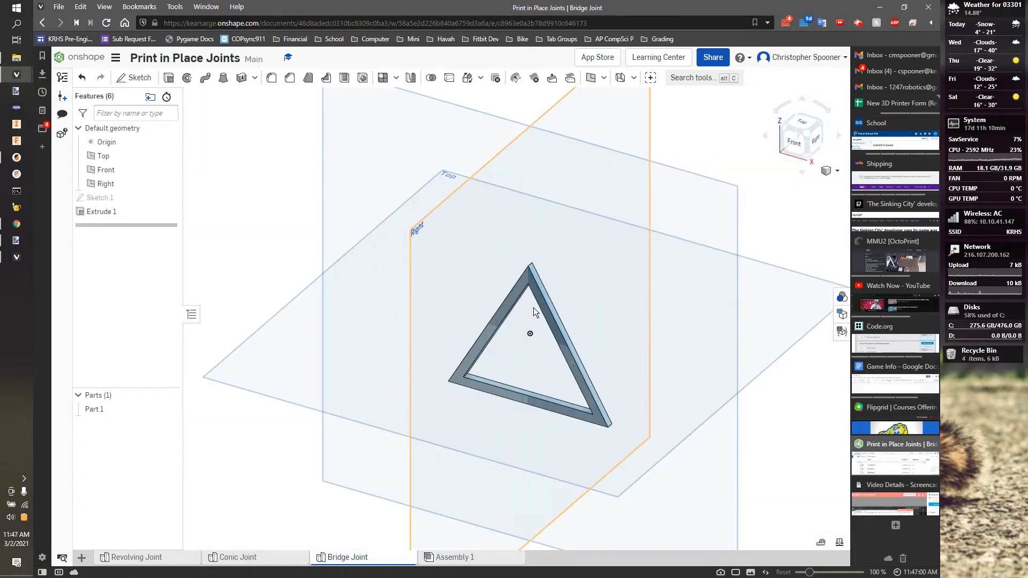
left_click(133, 78)
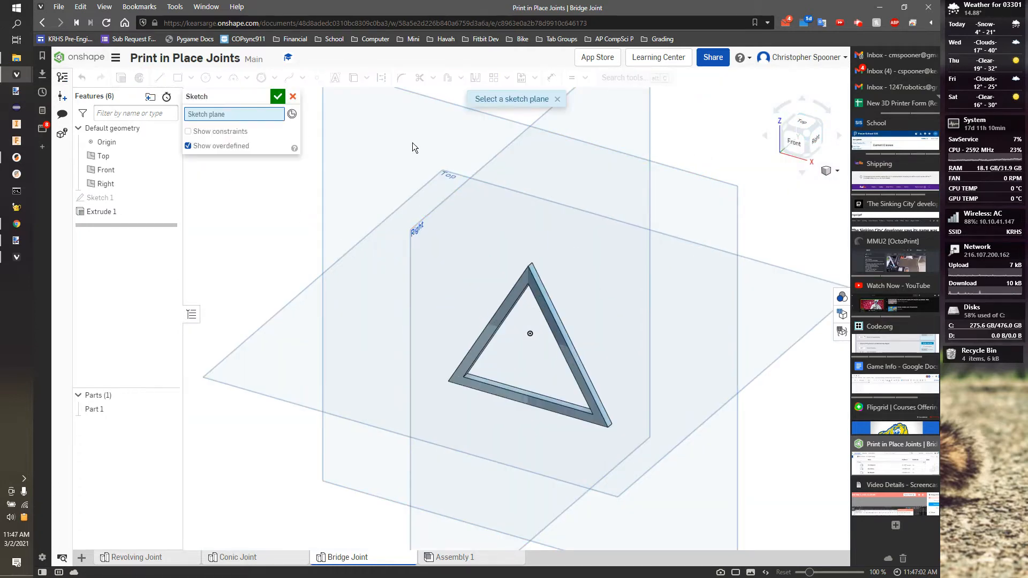
left_click(418, 127)
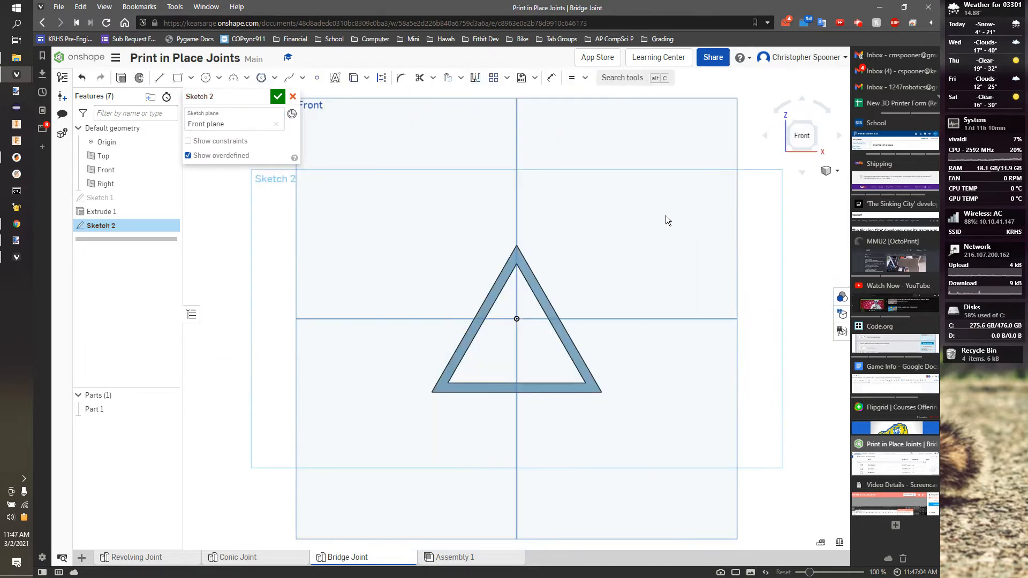
key("c")
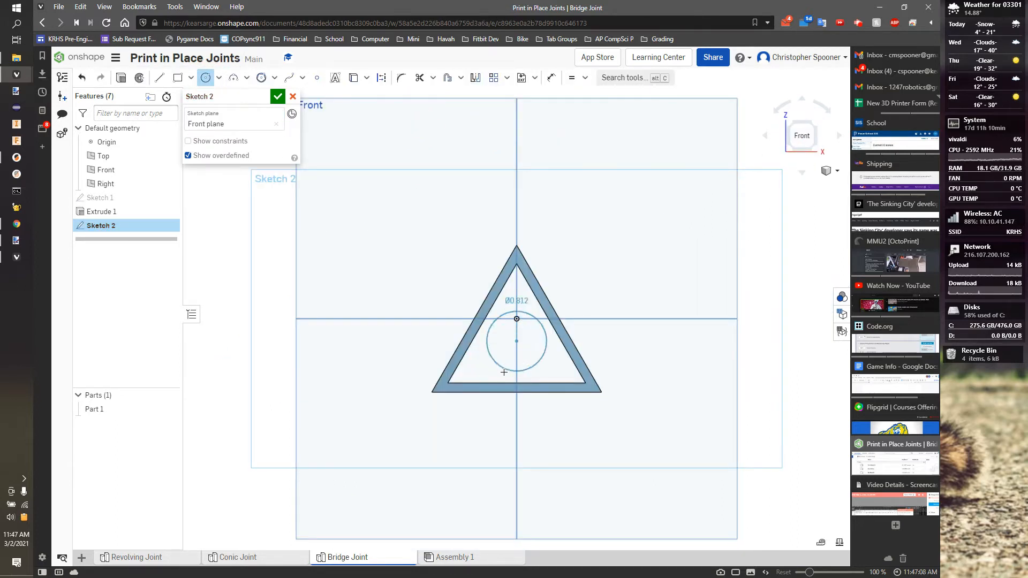
left_click(504, 372)
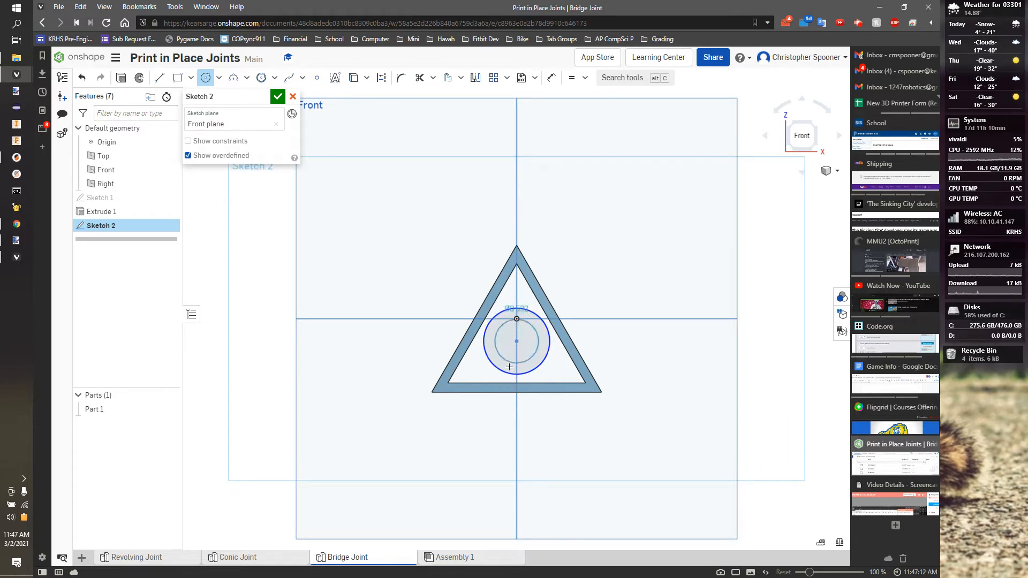
key("Escape")
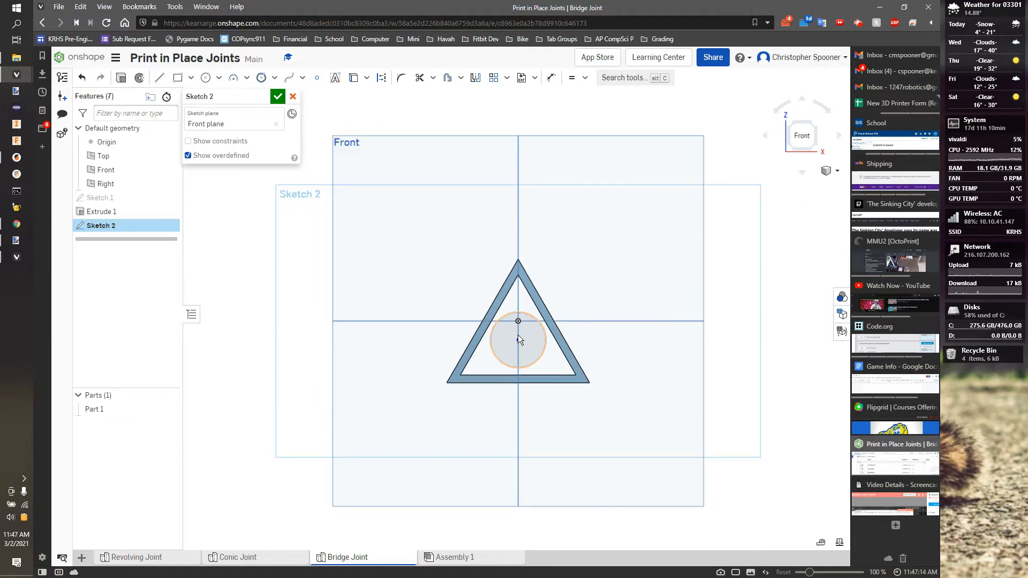
Dimension the gap between the circle and the frame's left inner edge as 0.05 in.
scroll(518, 335, "up", 3)
key("u")
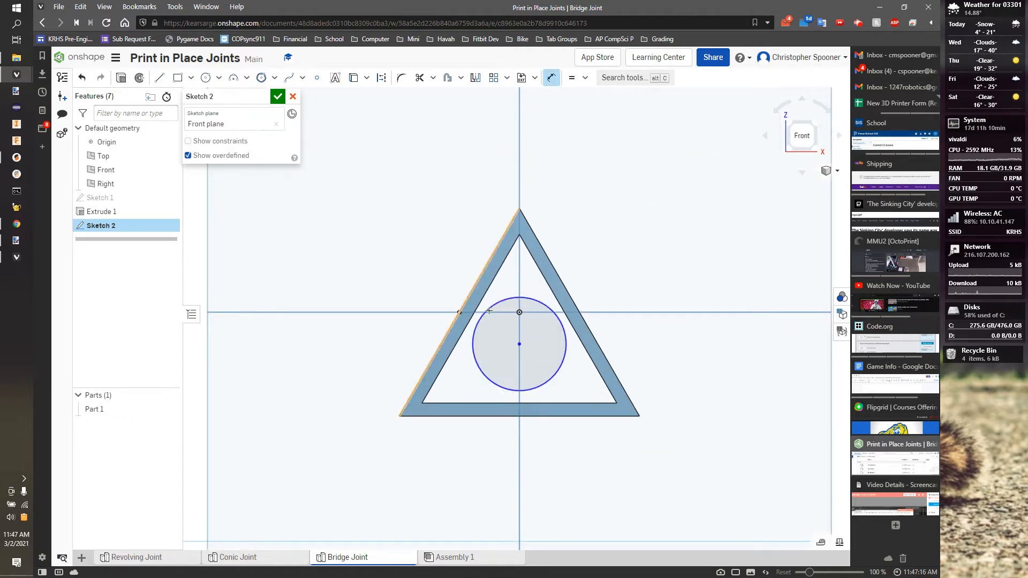
left_click(478, 321)
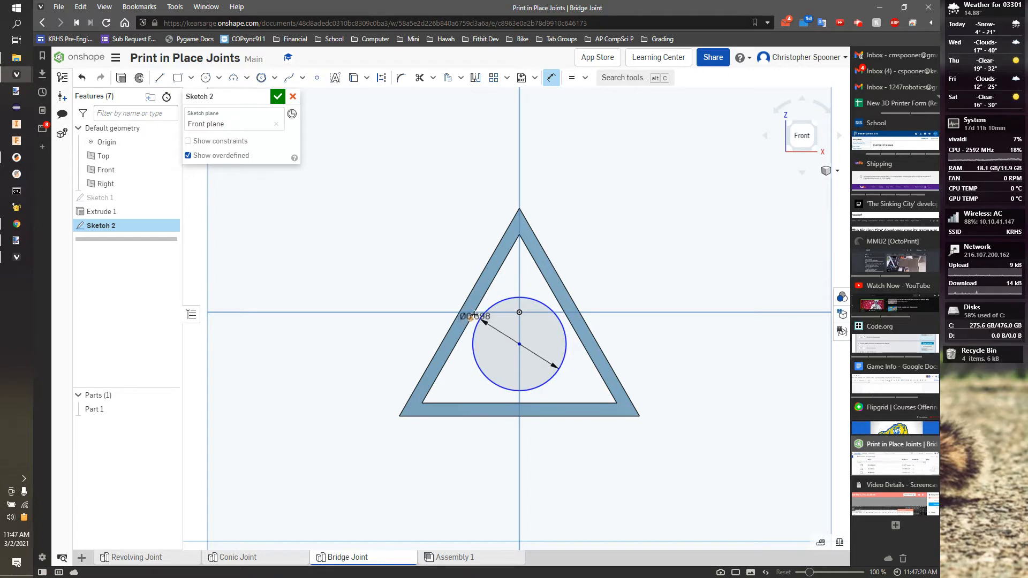
scroll(473, 317, "down", 3)
scroll(474, 315, "up", 4)
scroll(475, 315, "up", 3)
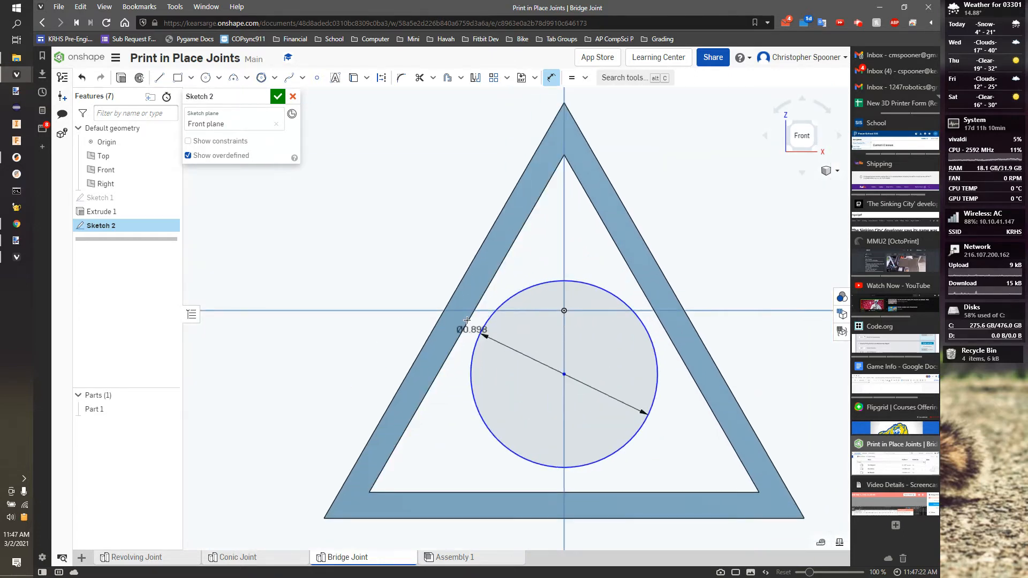
left_click(467, 322)
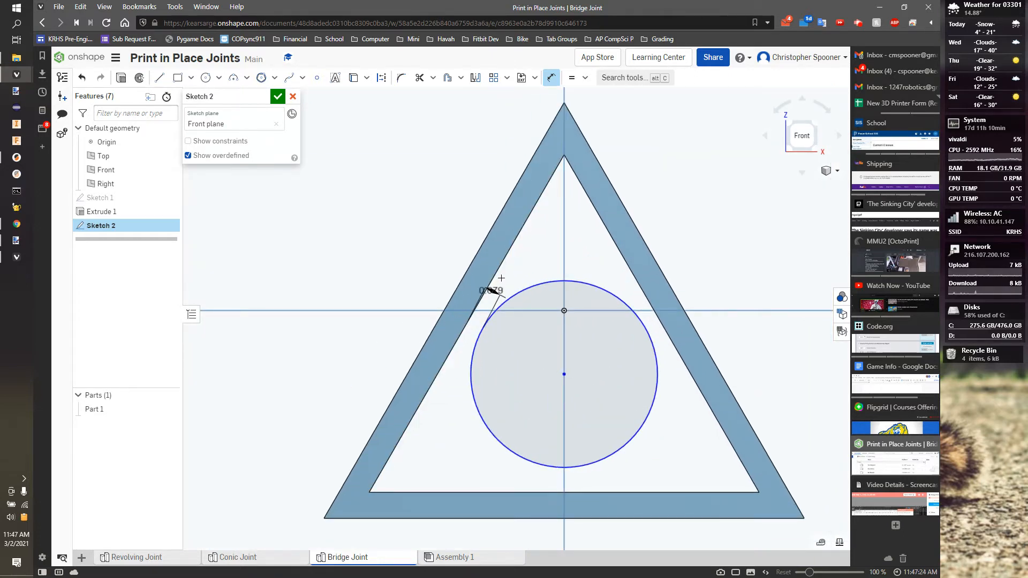
left_click(506, 277)
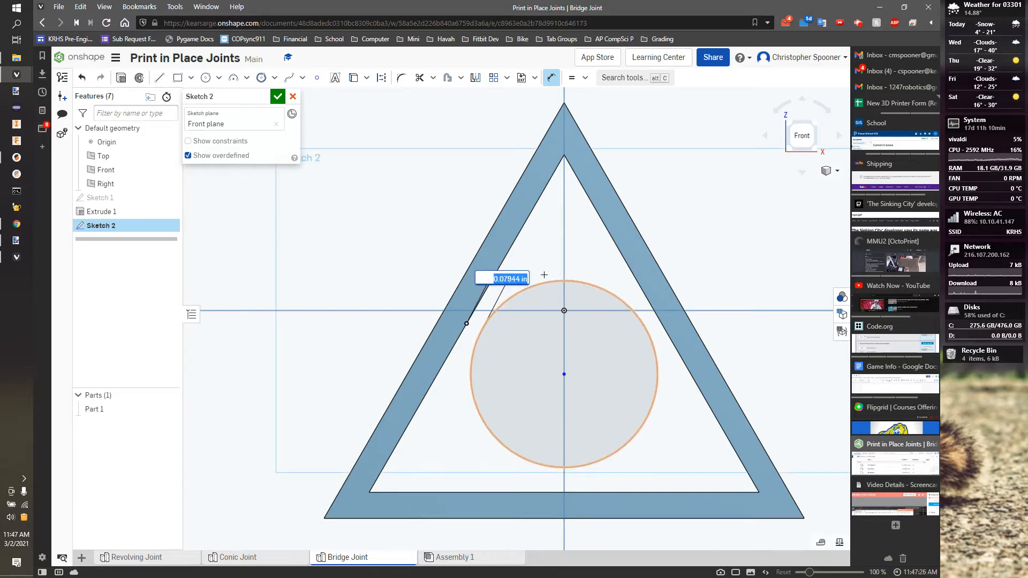
type(".05")
key("Return")
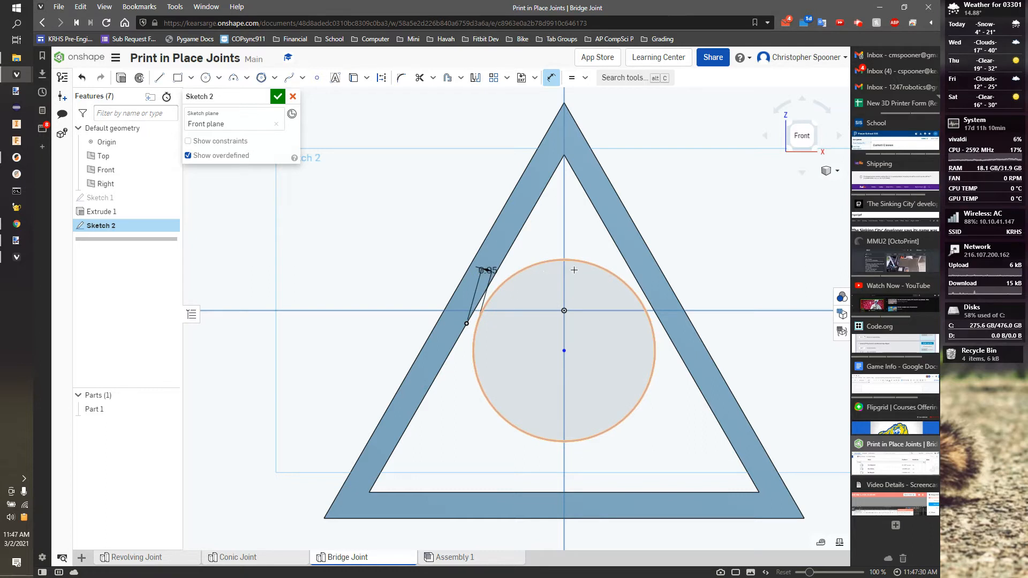
Dimension the gap between the circle and the frame's right inner edge as 0.05 in.
left_click(649, 318)
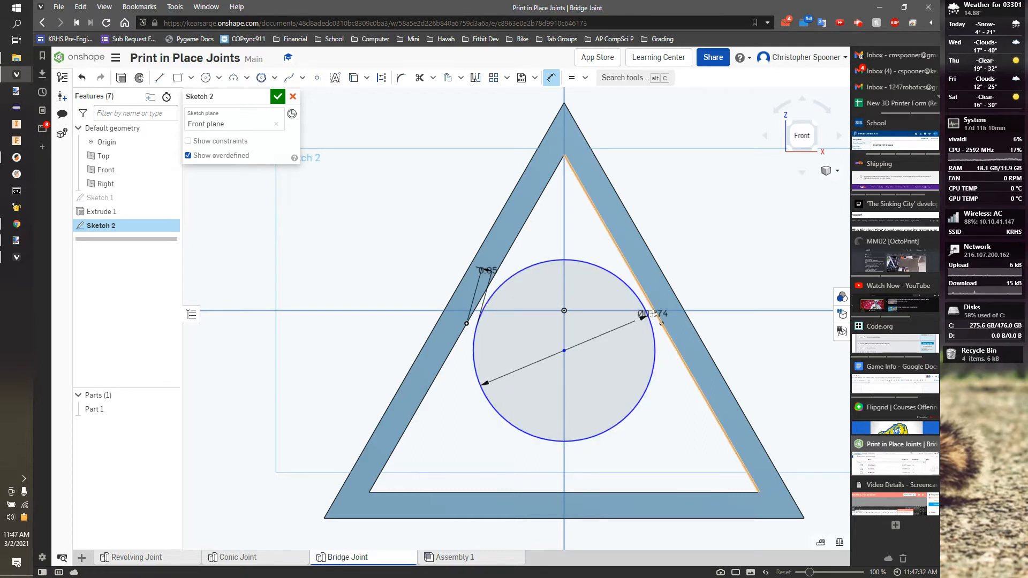
left_click(654, 315)
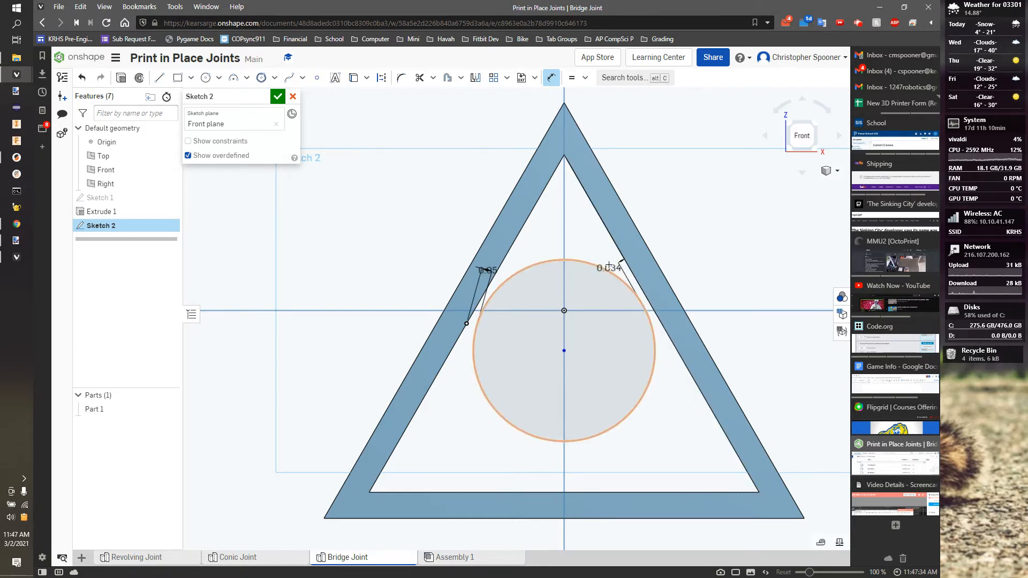
left_click(609, 265)
type(".05")
key("Return")
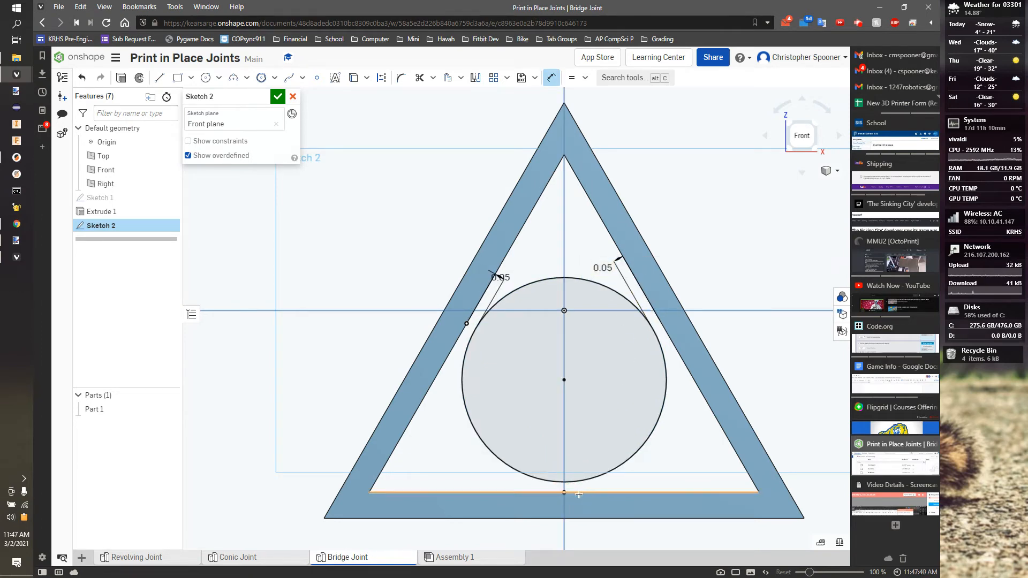
Add a driven dimension for the gap between the circle and the frame's inner base edge.
left_click(579, 493)
left_click(571, 482)
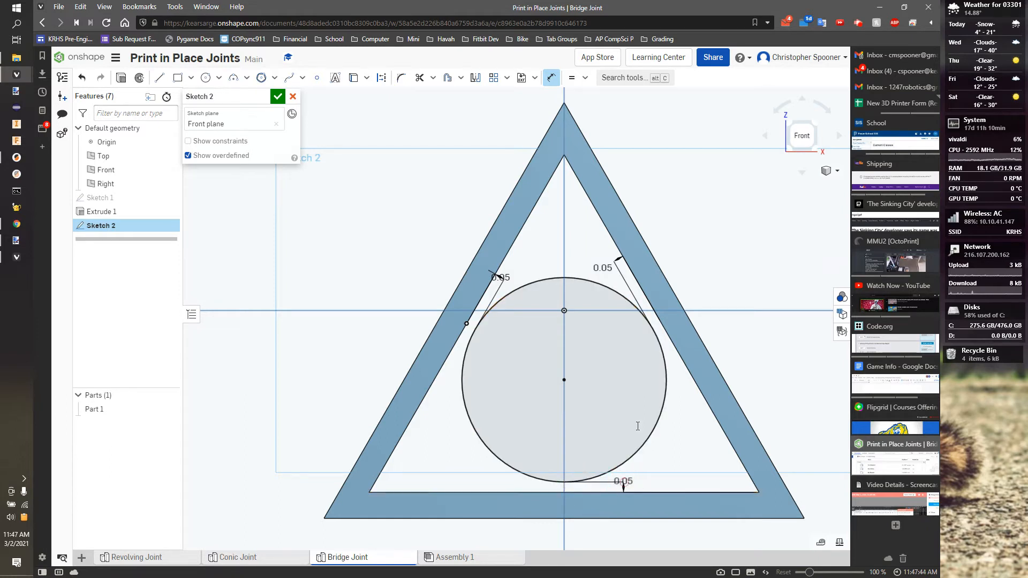
left_click(622, 484)
key("Return")
left_click(623, 481)
key("Escape")
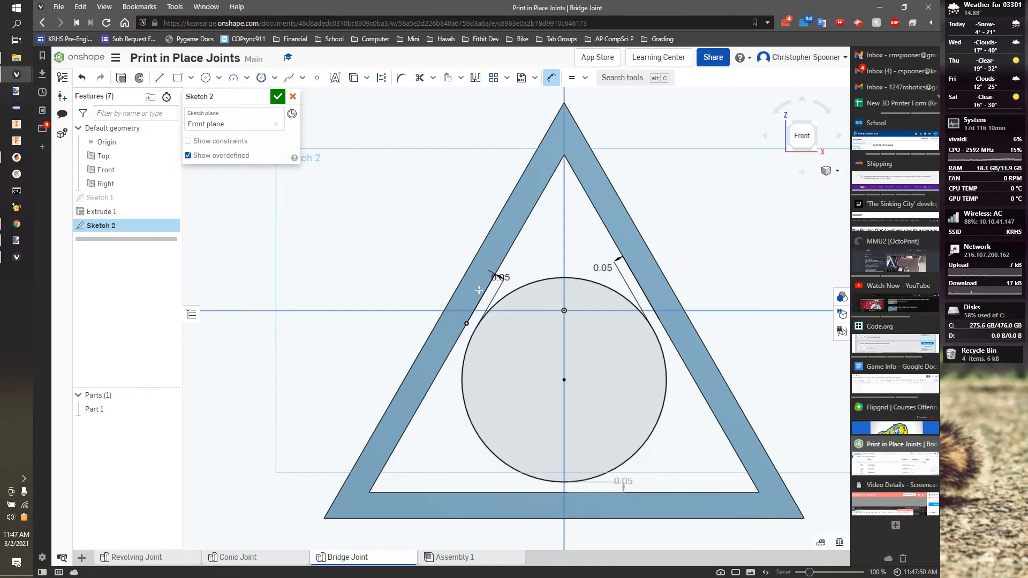
Offset the circle inward by 0.125 in to form a ring profile and finish the sketch.
left_click(449, 80)
left_click(547, 278)
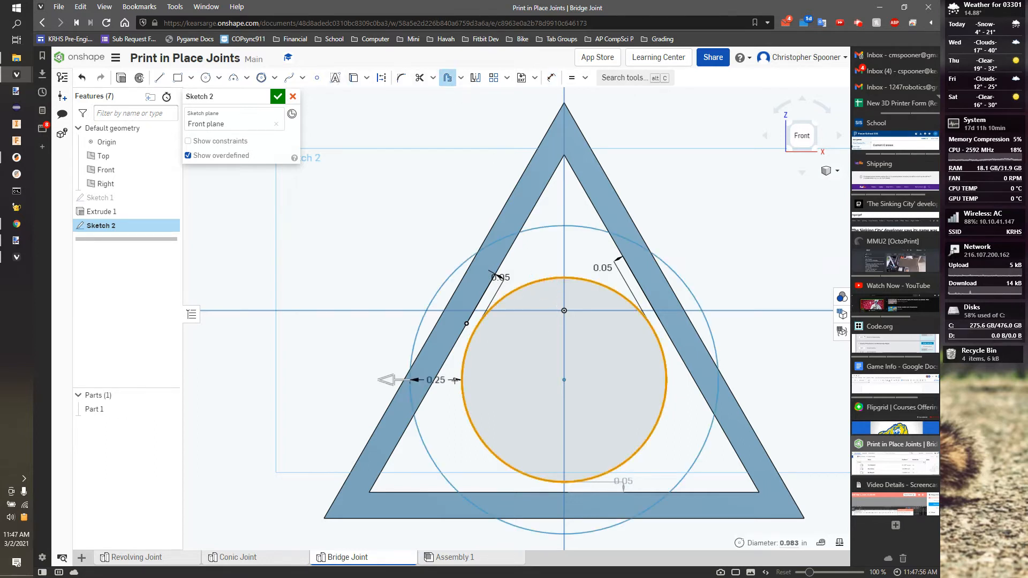
left_click_drag(387, 378, 482, 370)
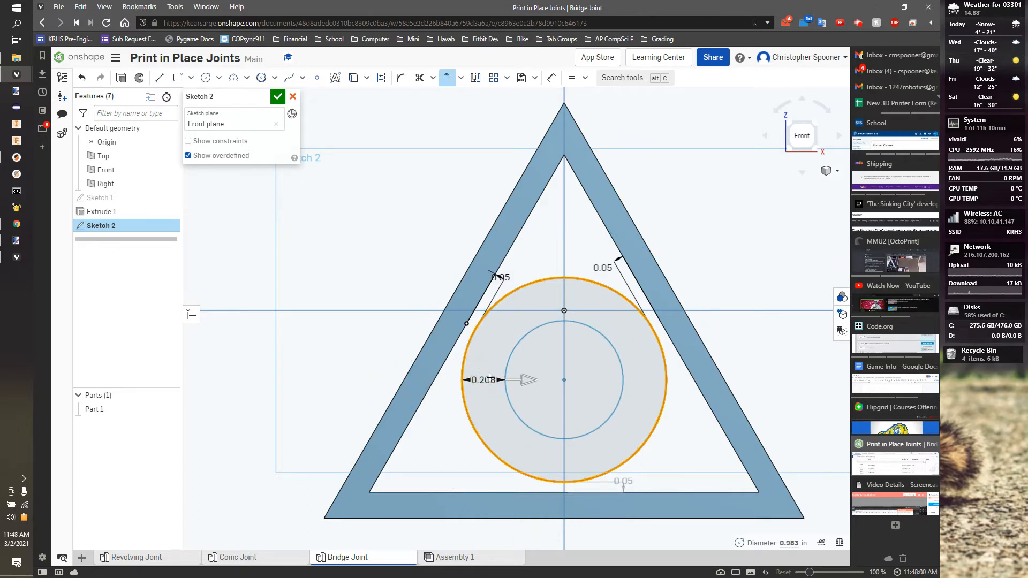
left_click(489, 380)
double_click(488, 382)
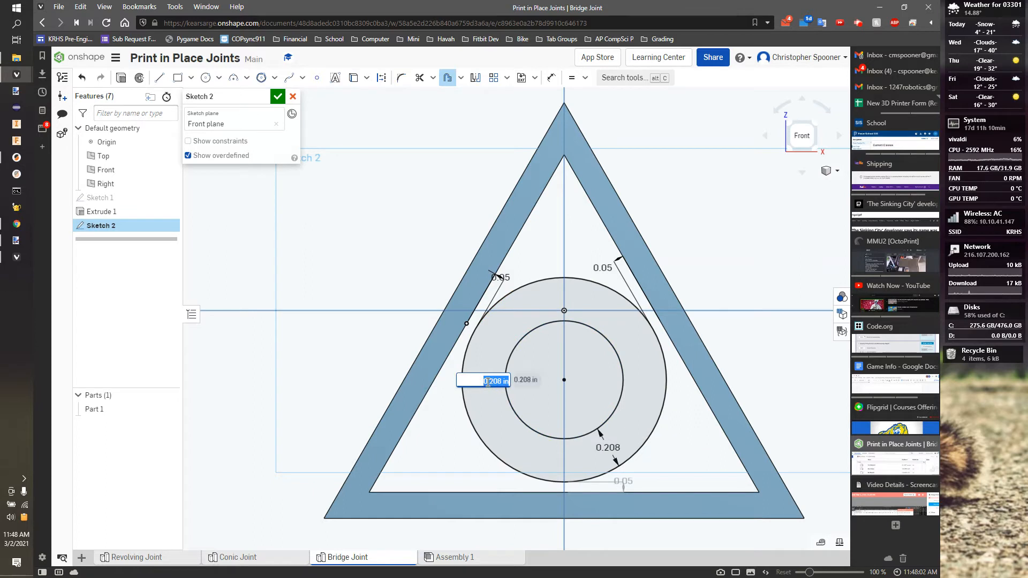
key("Return")
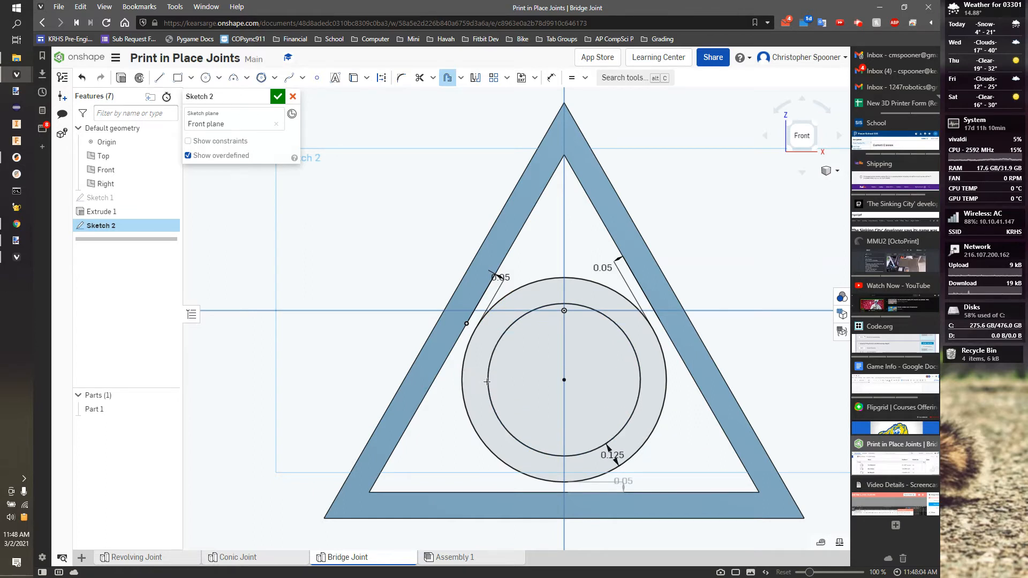
left_click(277, 98)
Extrude the ring region between the two circles symmetrically as a new part.
key("shift+e")
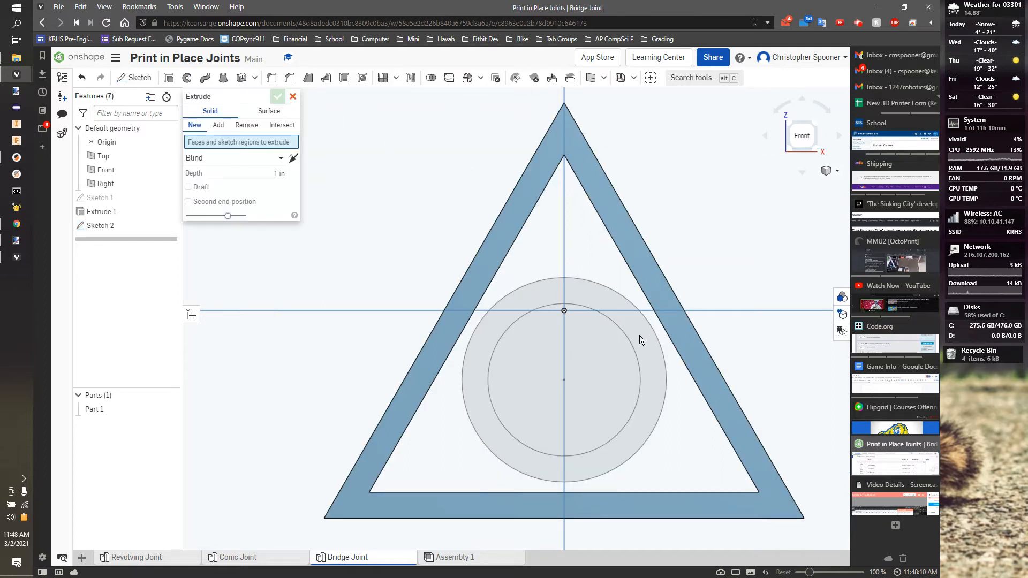
left_click(605, 300)
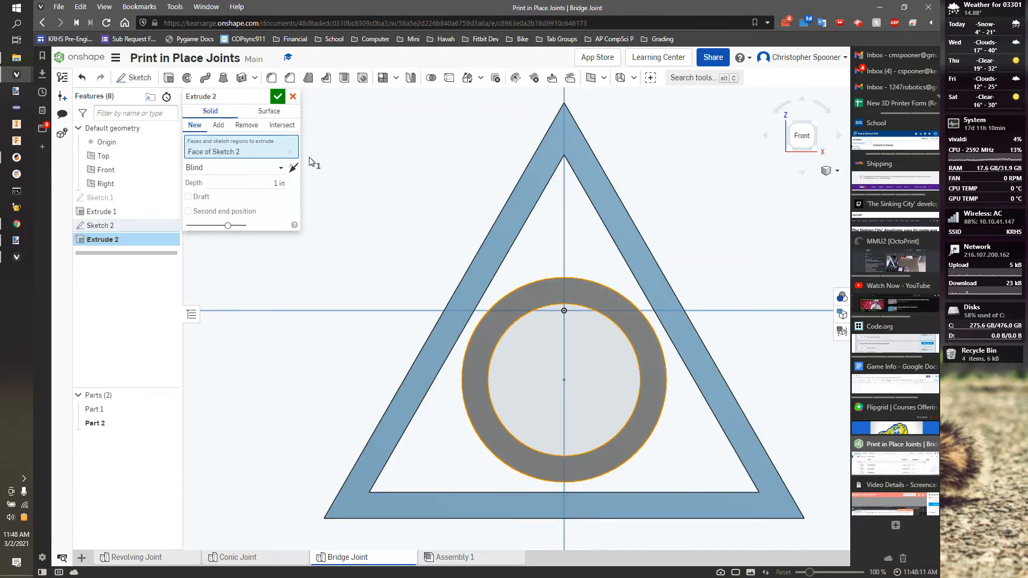
left_click(251, 166)
left_click(246, 202)
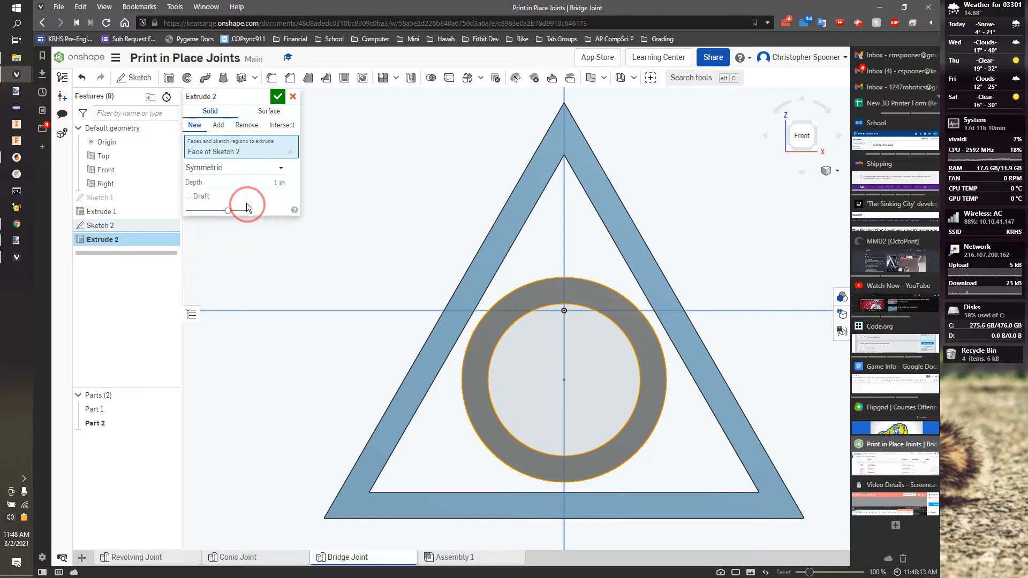
left_click(277, 183)
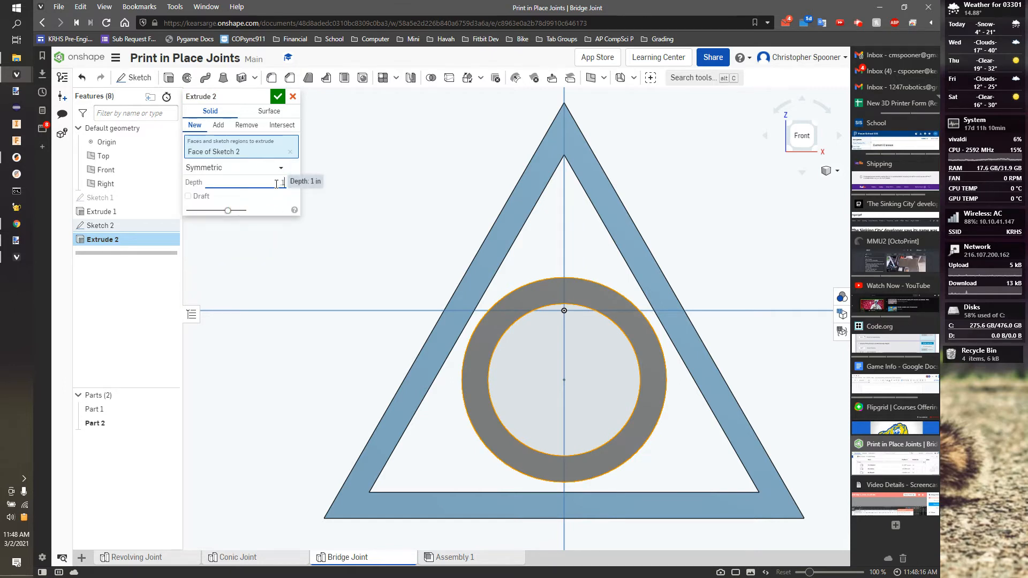
key("Return")
left_click(277, 97)
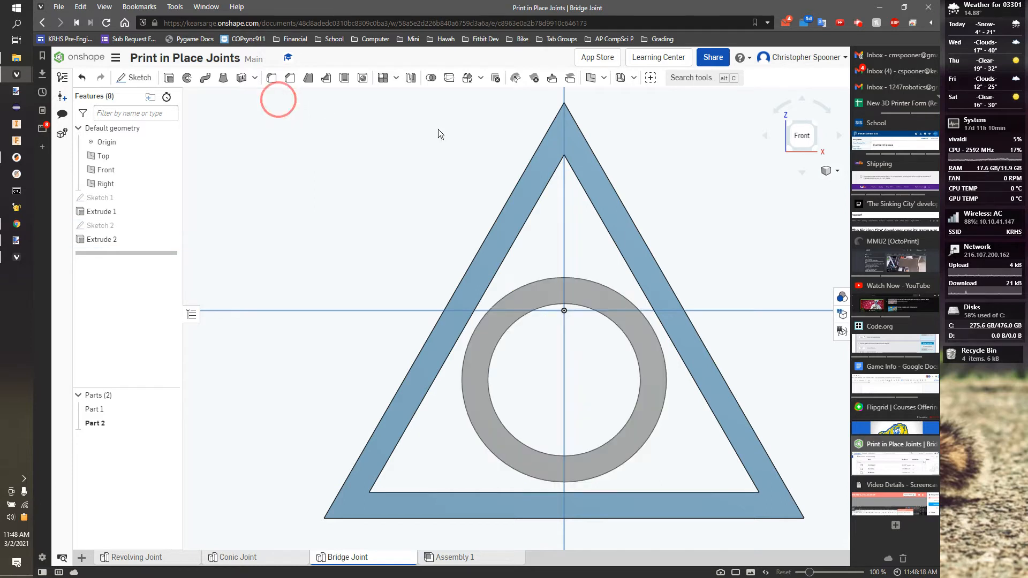
Start a new sketch on the Top plane.
middle_click_drag(728, 172, 674, 187)
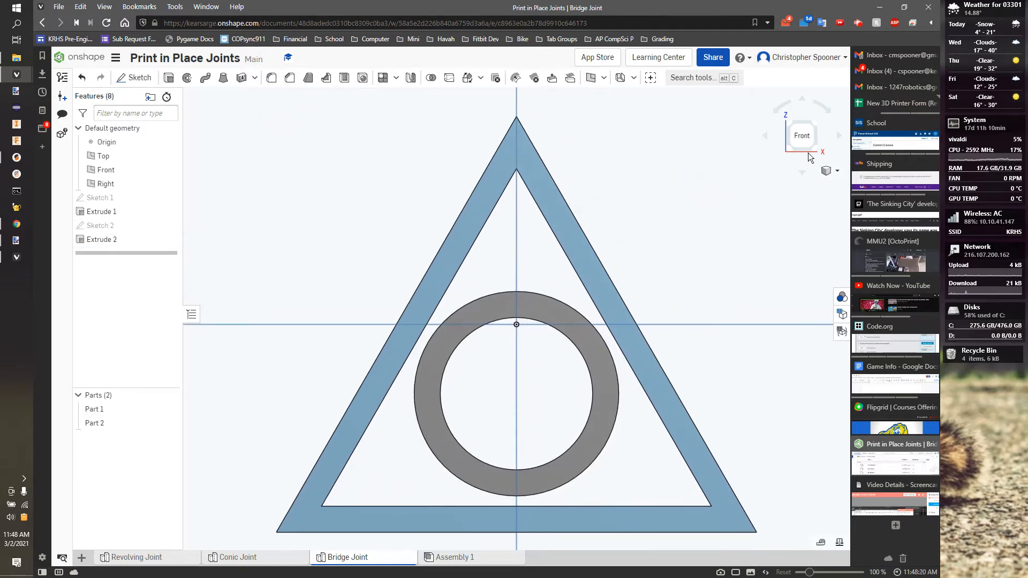
left_click_drag(808, 147, 793, 164)
right_click_drag(704, 202, 700, 210)
scroll(506, 316, "up", 3)
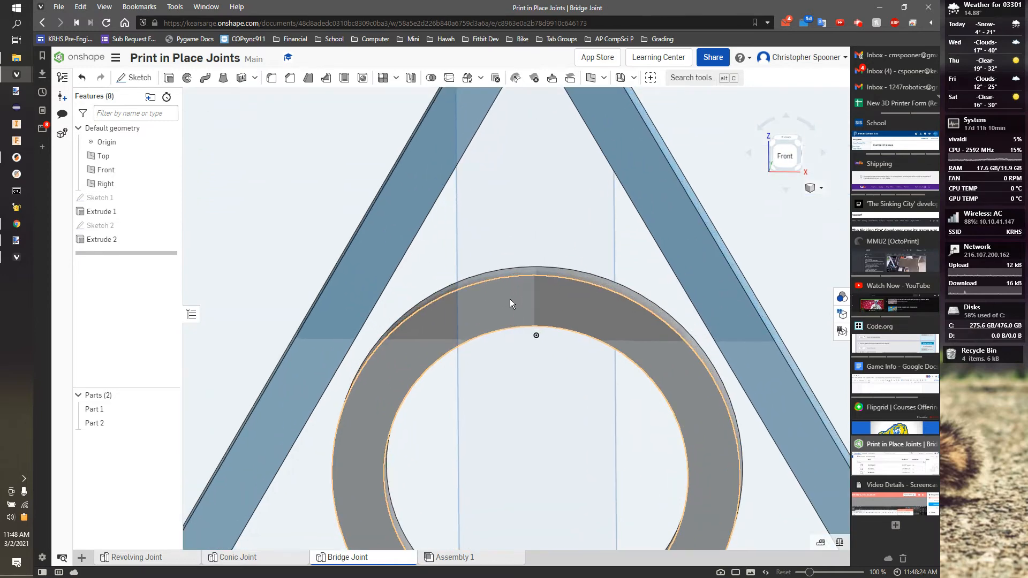
left_click(512, 256)
scroll(512, 256, "down", 3)
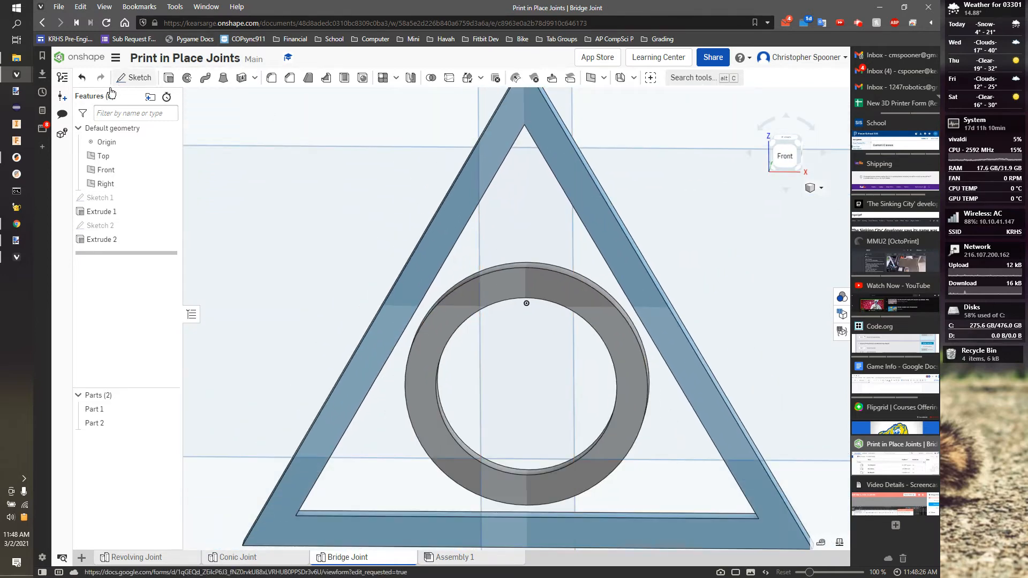
left_click(134, 78)
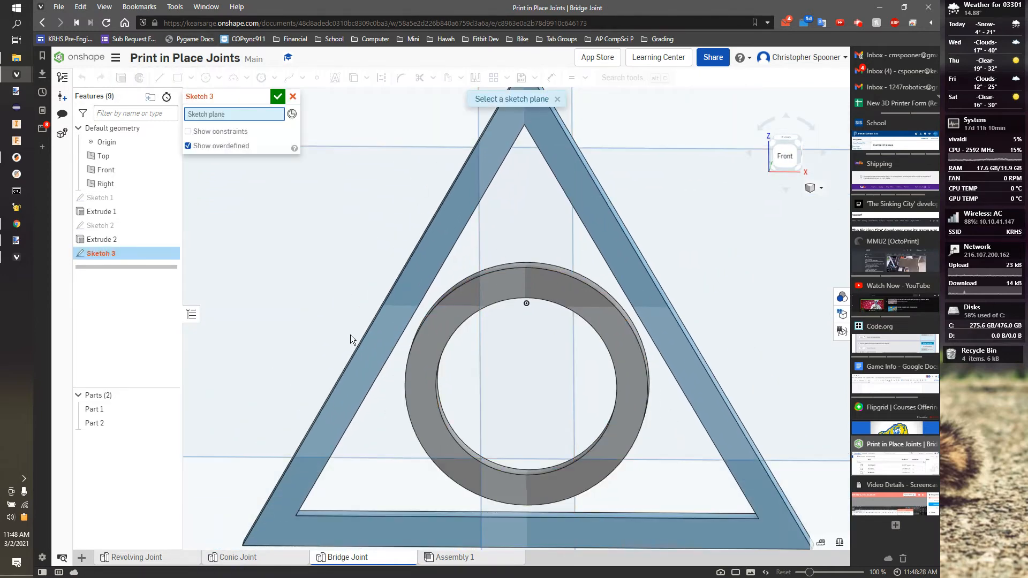
scroll(364, 330, "down", 3)
right_click_drag(375, 325, 462, 310)
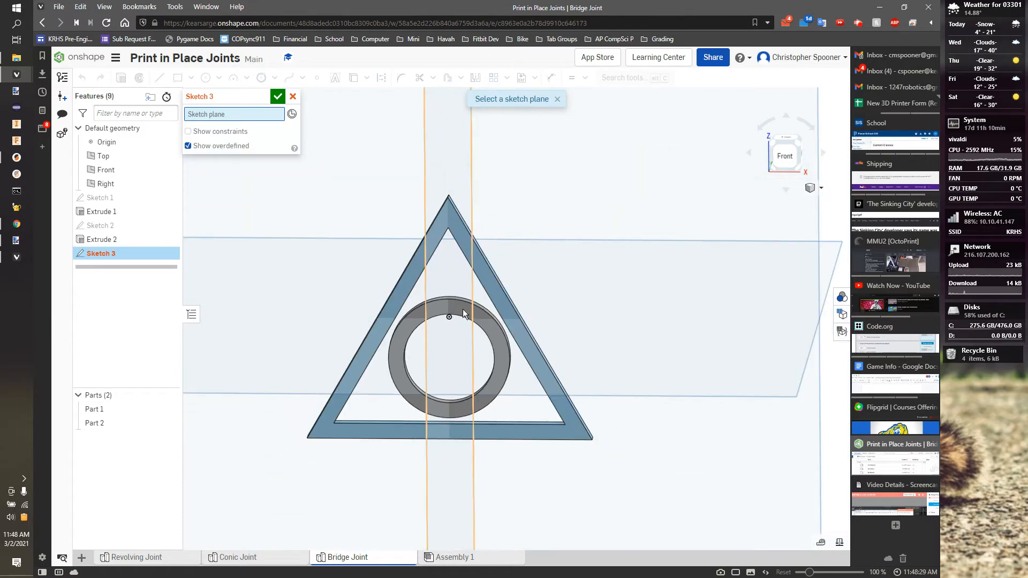
left_click(750, 375)
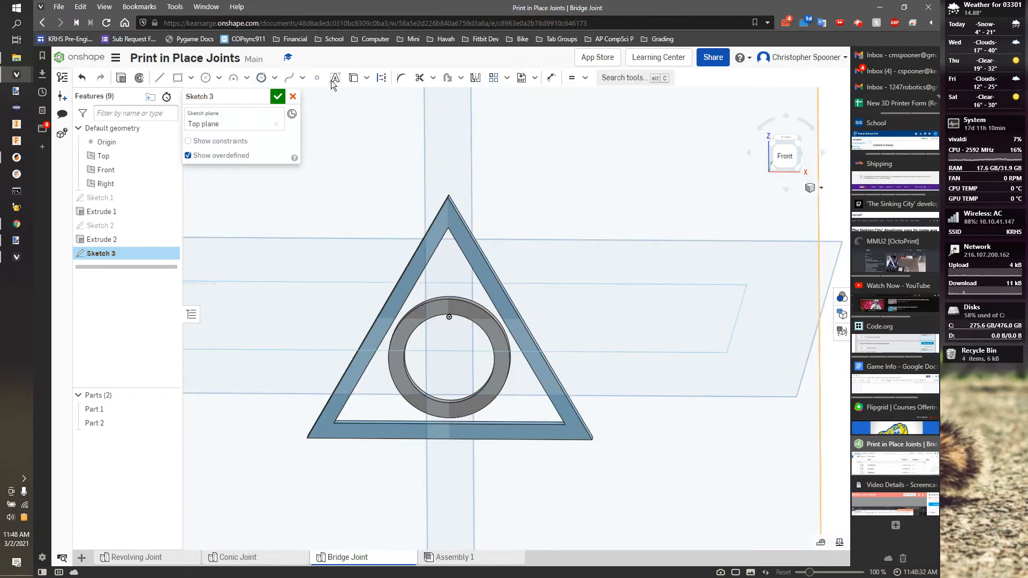
Sketch a circle about 0.045 in in diameter centred on the origin.
left_click(206, 77)
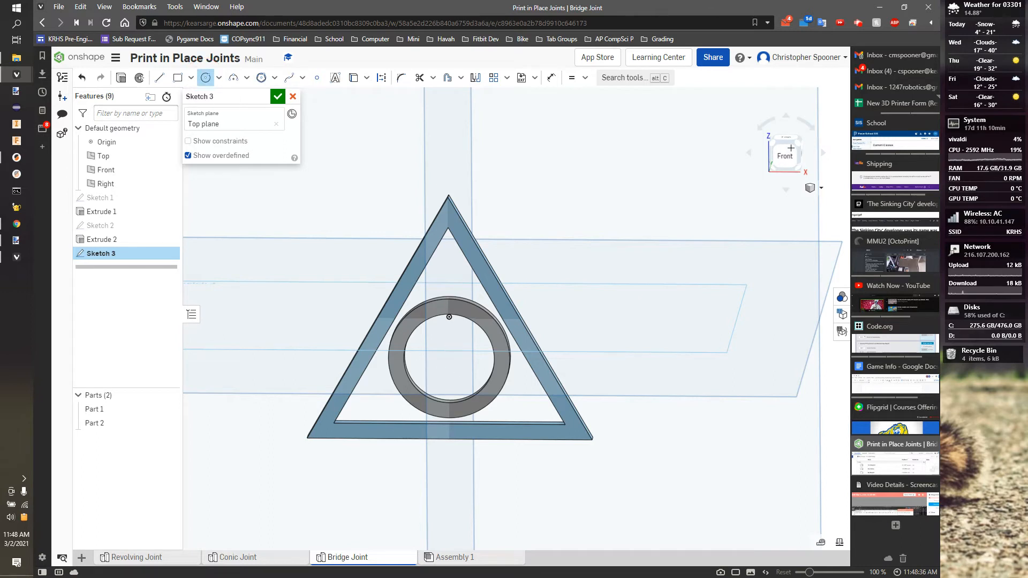
left_click(791, 148)
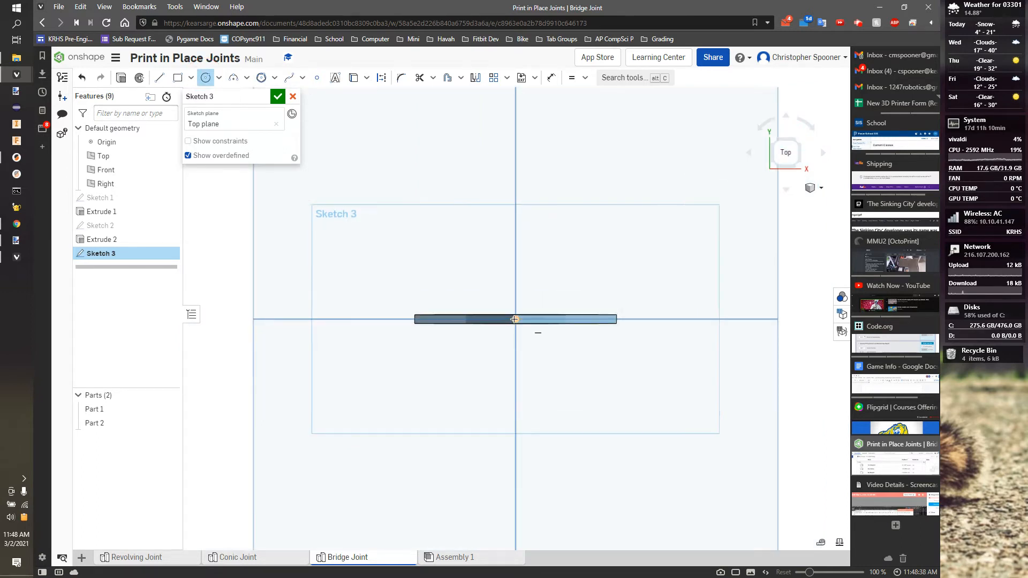
scroll(514, 319, "up", 6)
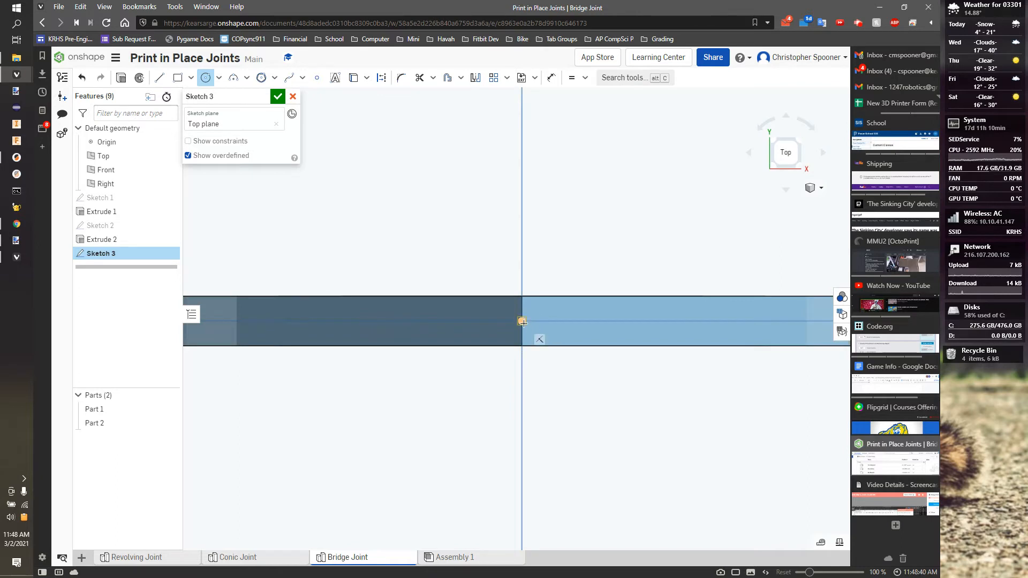
left_click(522, 321)
left_click(522, 332)
Dimension the circle's diameter as 0.075 in.
key("u")
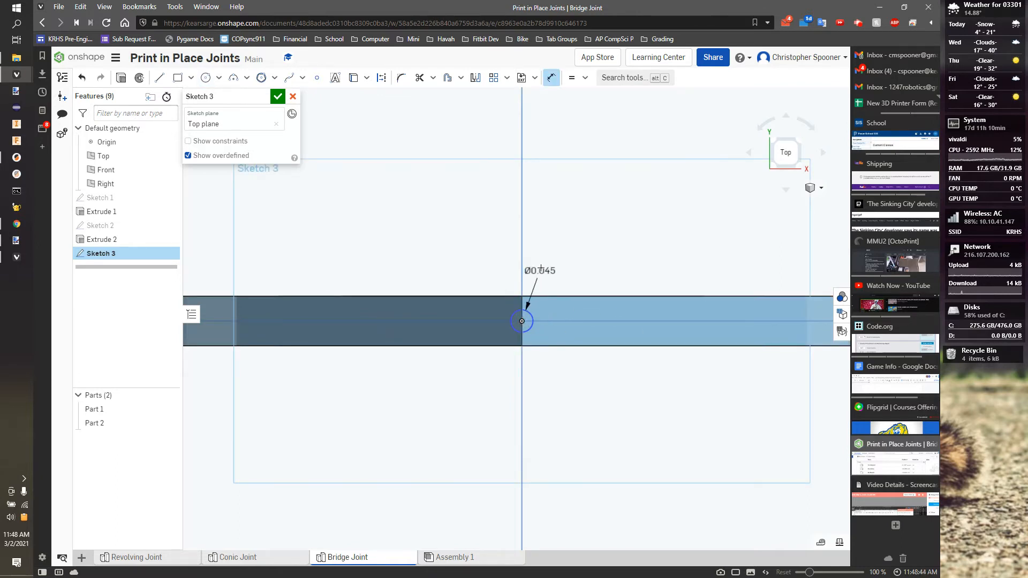
double_click(541, 270)
key("BackSpace")
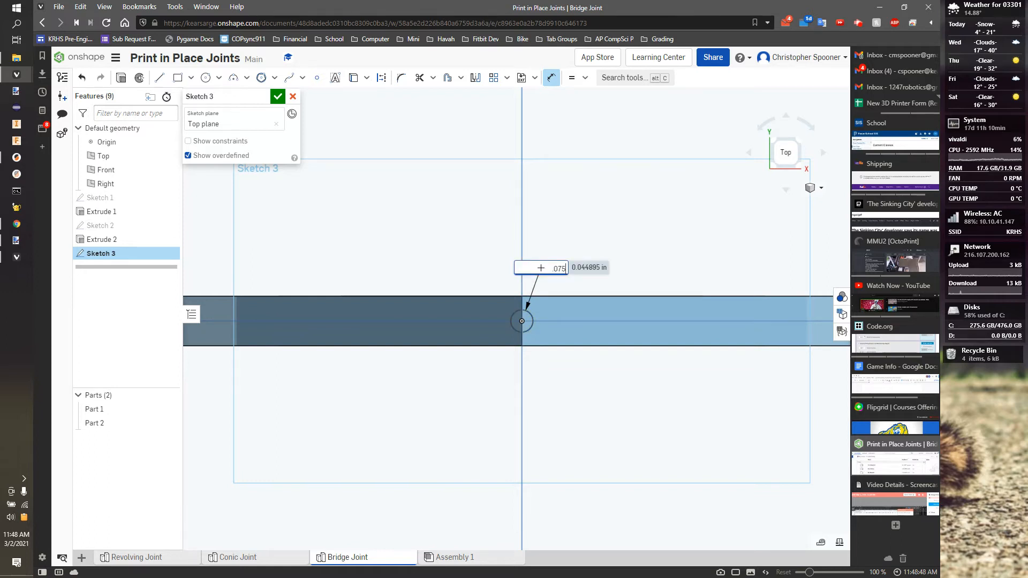
type(".075")
key("Return")
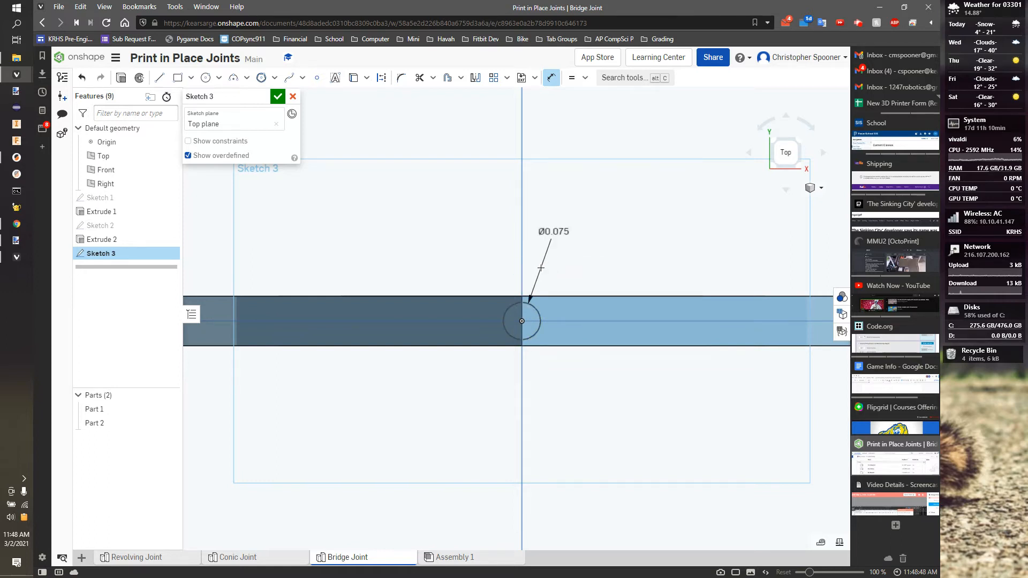
Set the circle's diameter to 0.06 in.
double_click(557, 233)
key("BackSpace")
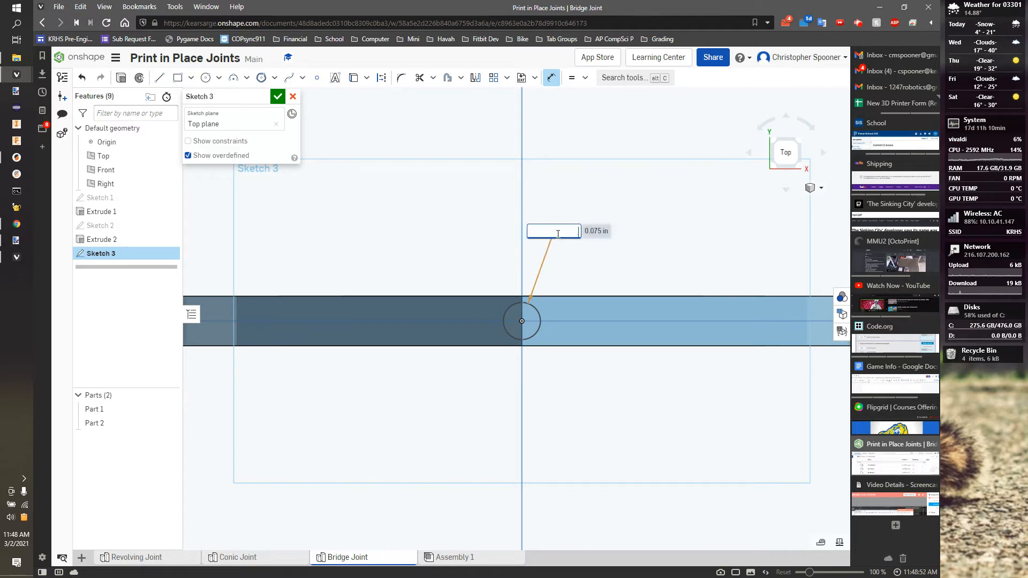
type("0.06")
key("Return")
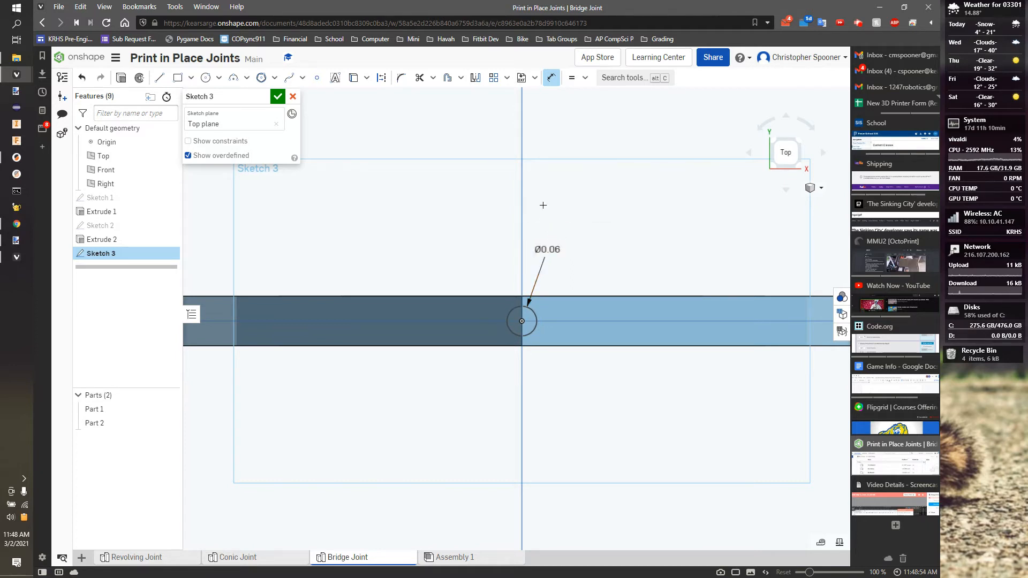
Start an Extrude of the 0.06 in circle as a Remove operation.
key("shift+e")
left_click_drag(781, 127, 734, 146)
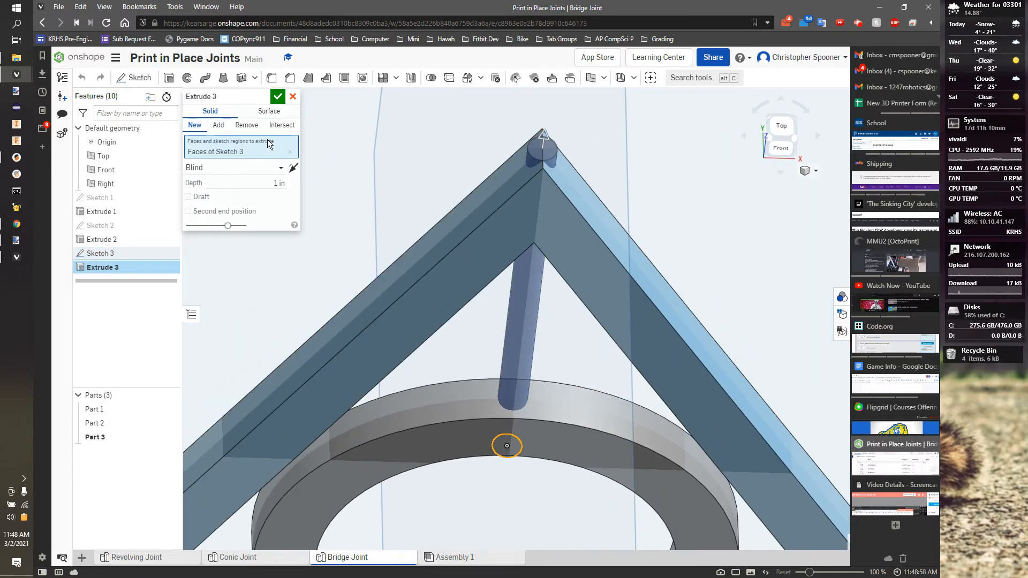
left_click(250, 130)
key("shift+1")
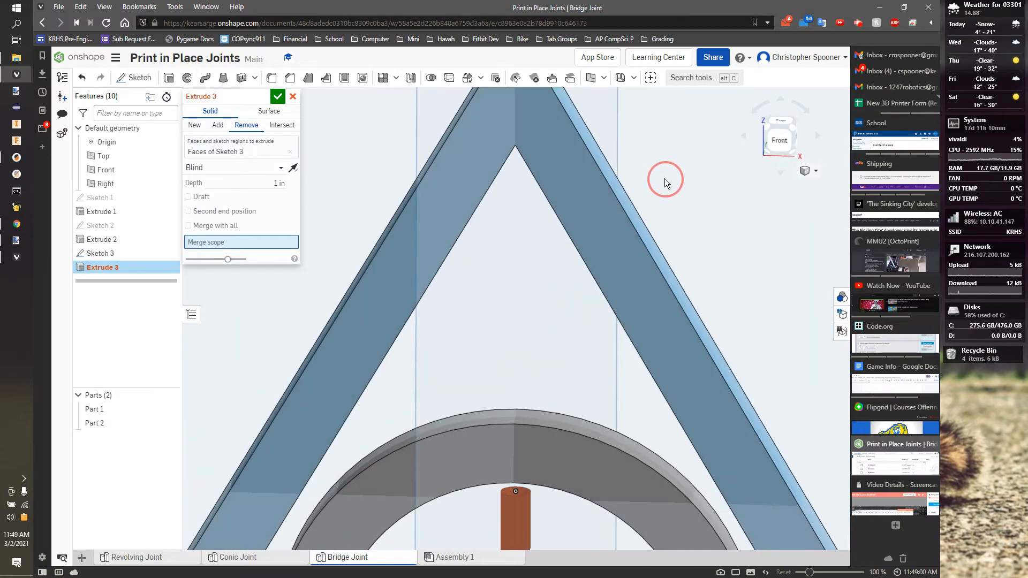
scroll(663, 197, "down", 4)
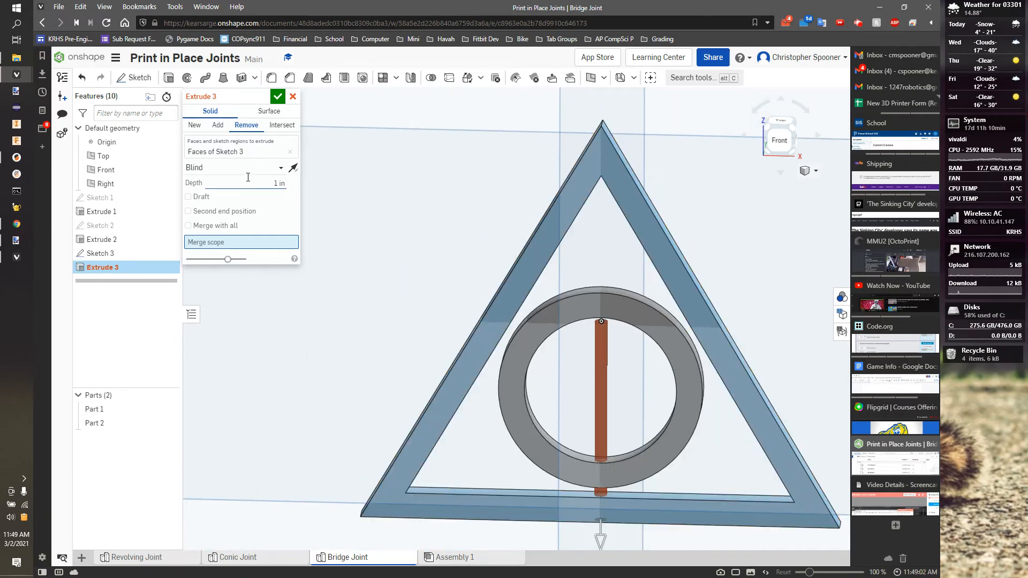
Set the cut's end type to Up to next and its merge scope to the ring part.
left_click(268, 168)
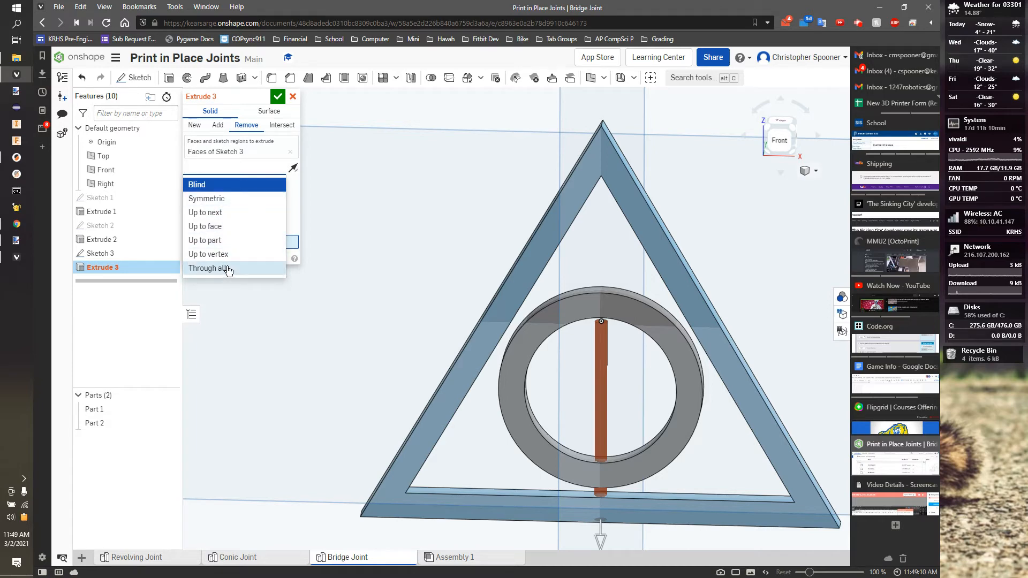
left_click(220, 212)
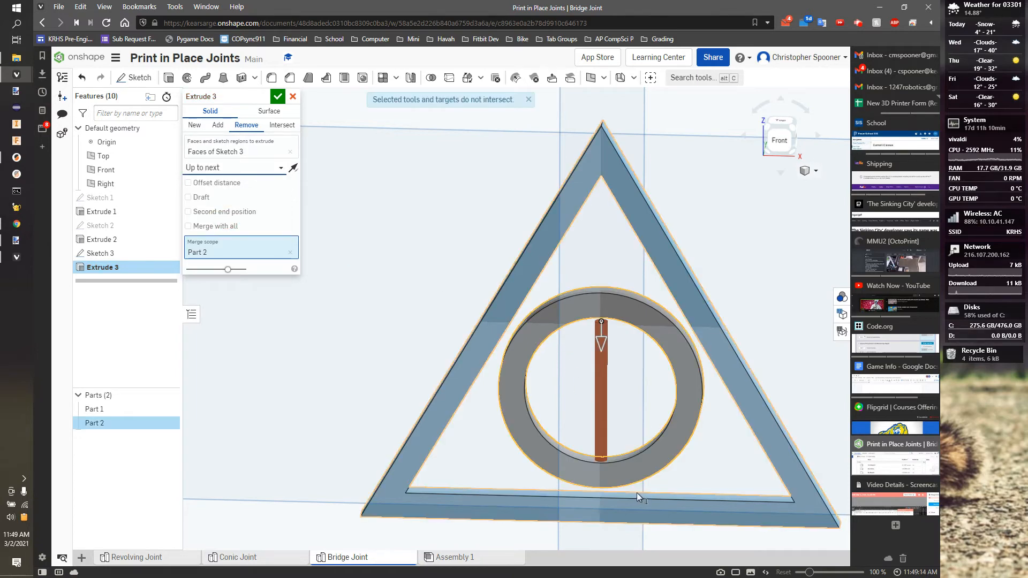
right_click_drag(314, 255, 314, 262)
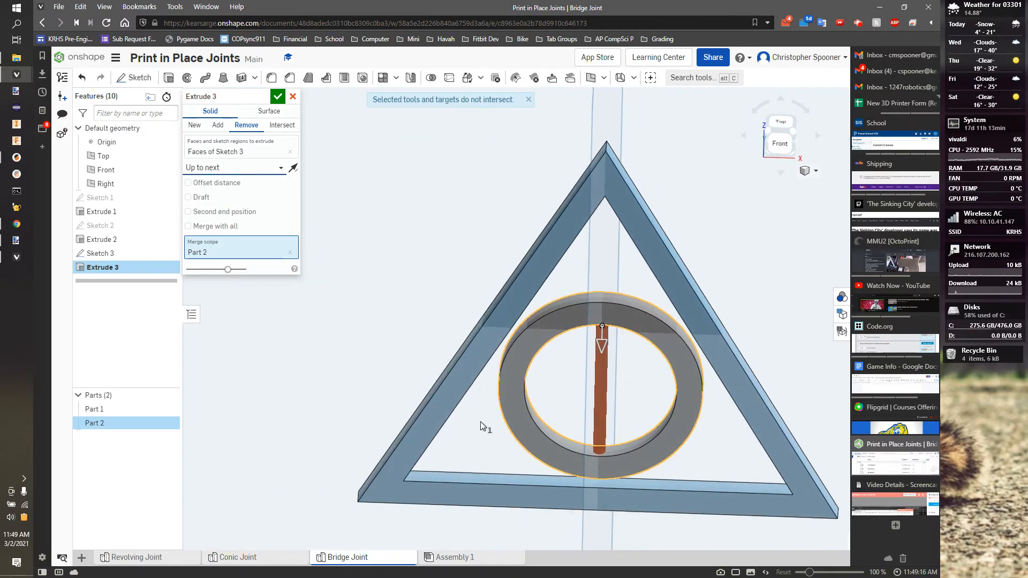
scroll(530, 482, "up", 3)
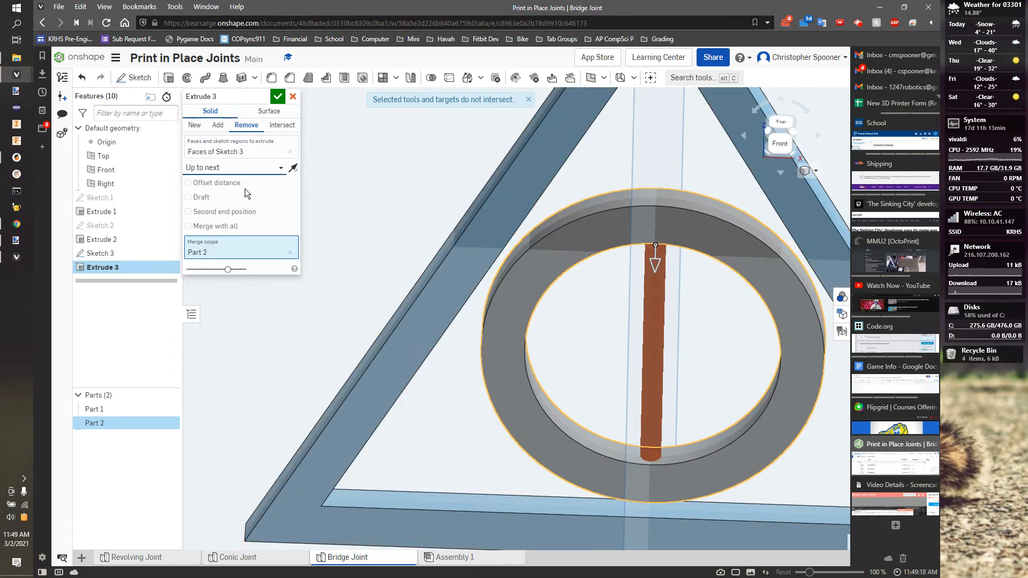
Change the cut's end type to Up to face, ending at the inner face of the frame's base.
left_click(255, 172)
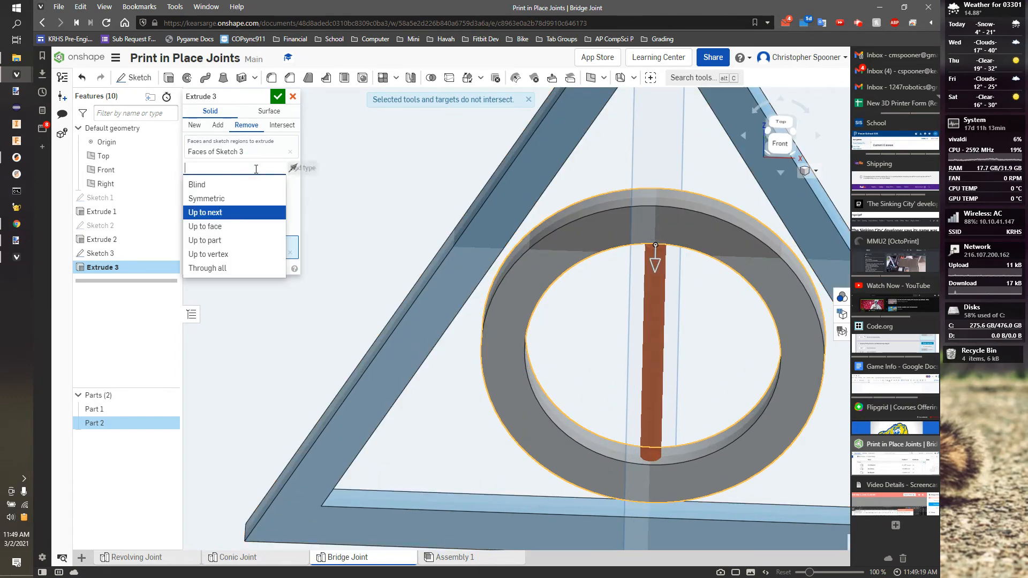
left_click(233, 225)
left_click(562, 501)
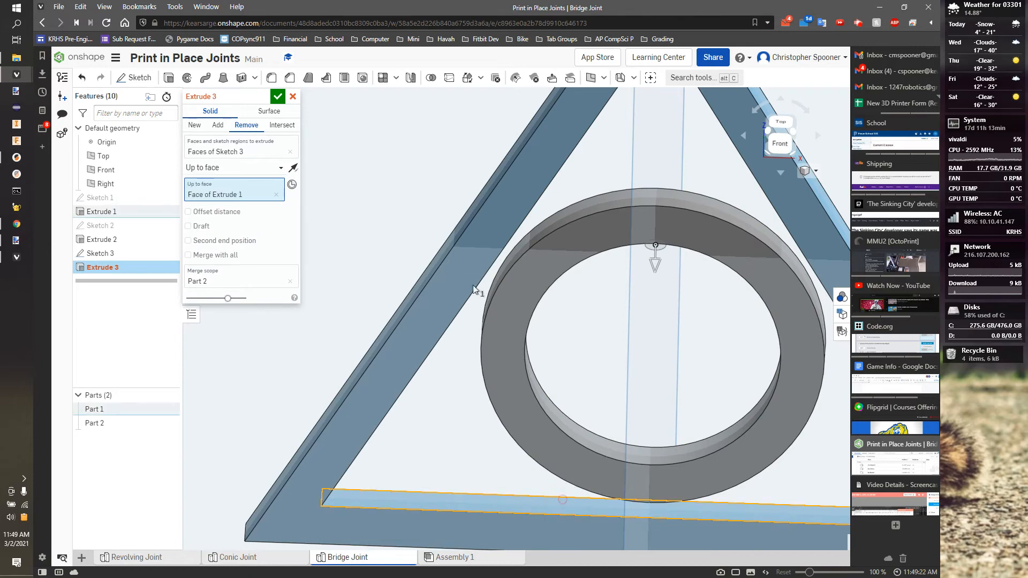
Enable the cut's second end position and change the first end's up-to face to the inner face of the frame's right side.
right_click_drag(363, 196, 377, 107)
left_click(217, 241)
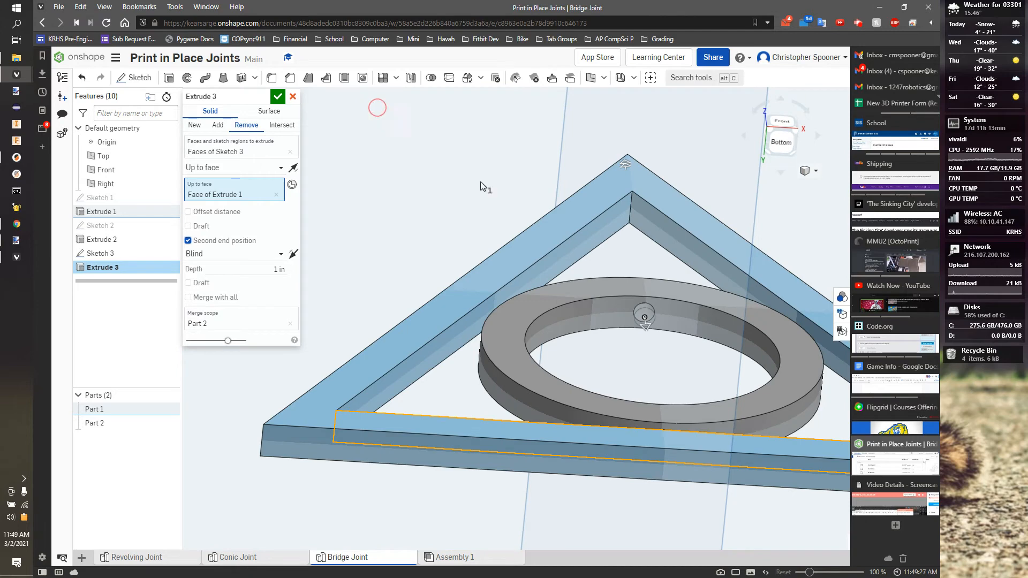
left_click(632, 209)
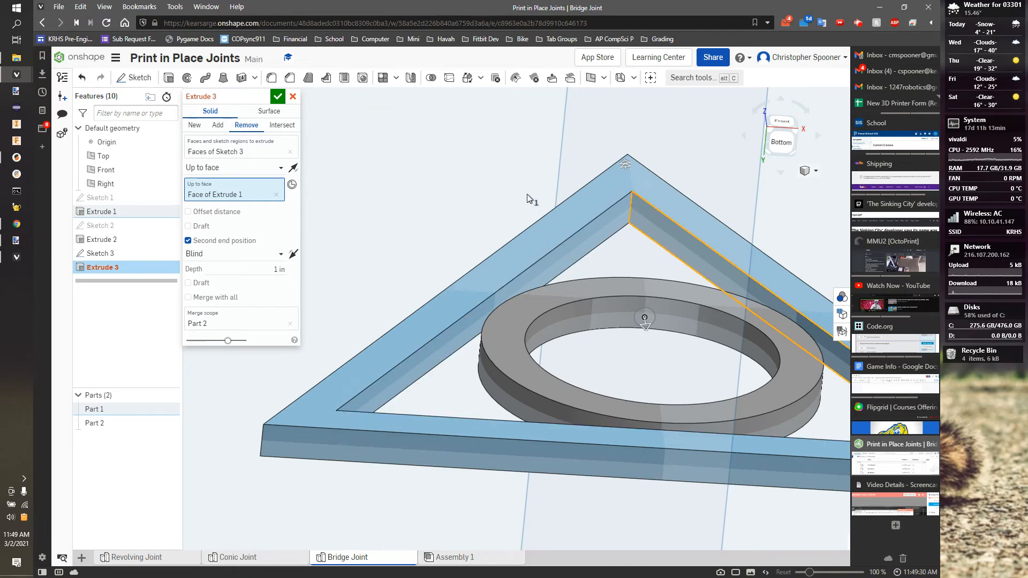
Try setting the cut's second end type to Up to face, ending at the inner face of the frame's left side.
right_click_drag(528, 194, 522, 277)
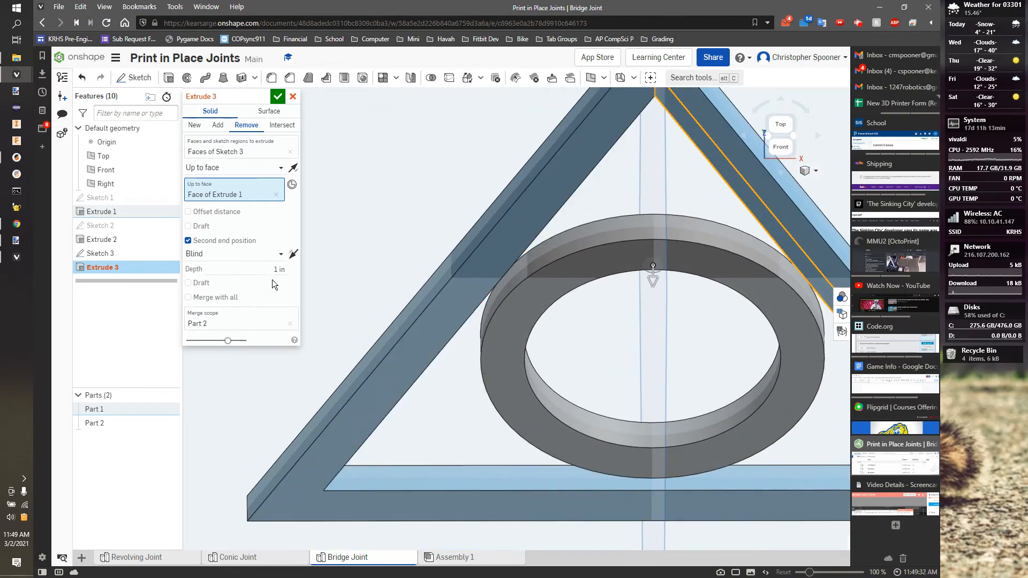
left_click(257, 253)
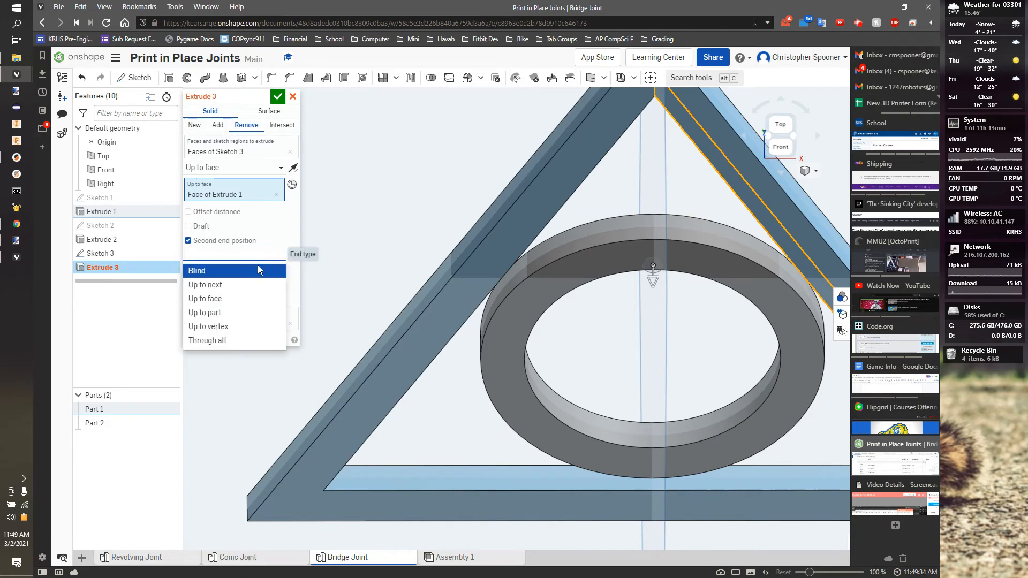
left_click(237, 298)
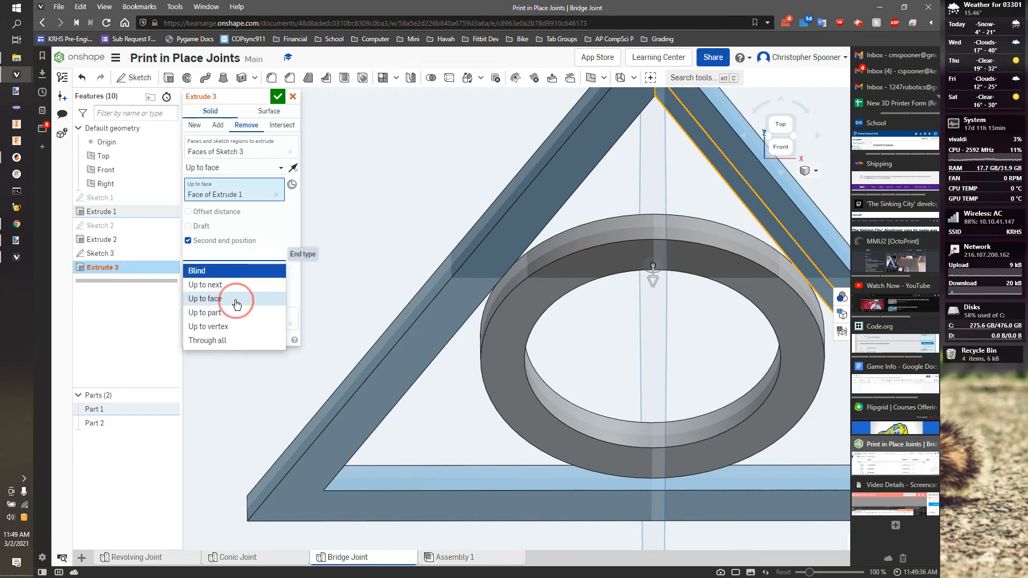
right_click_drag(403, 252, 400, 164)
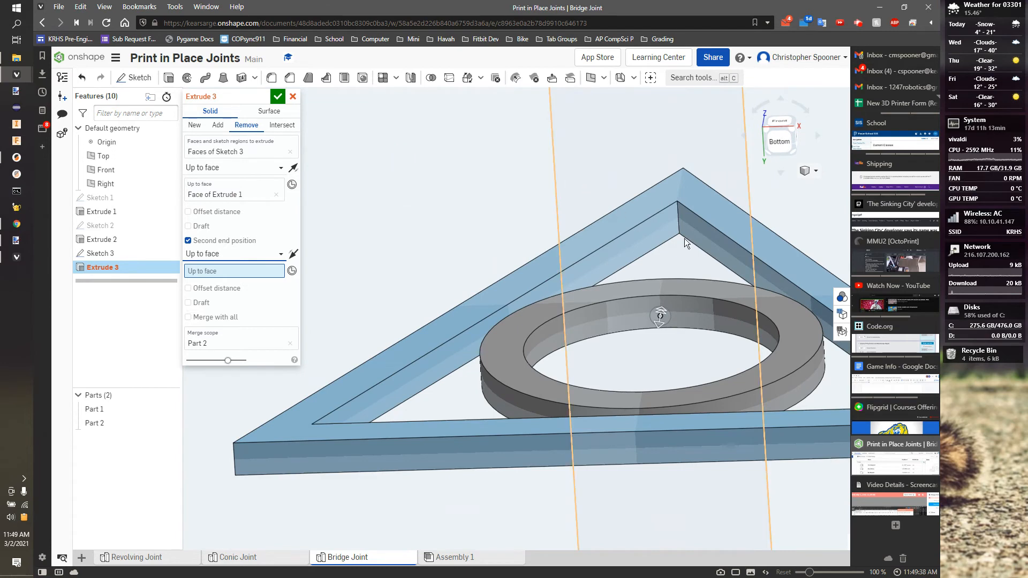
left_click(678, 224)
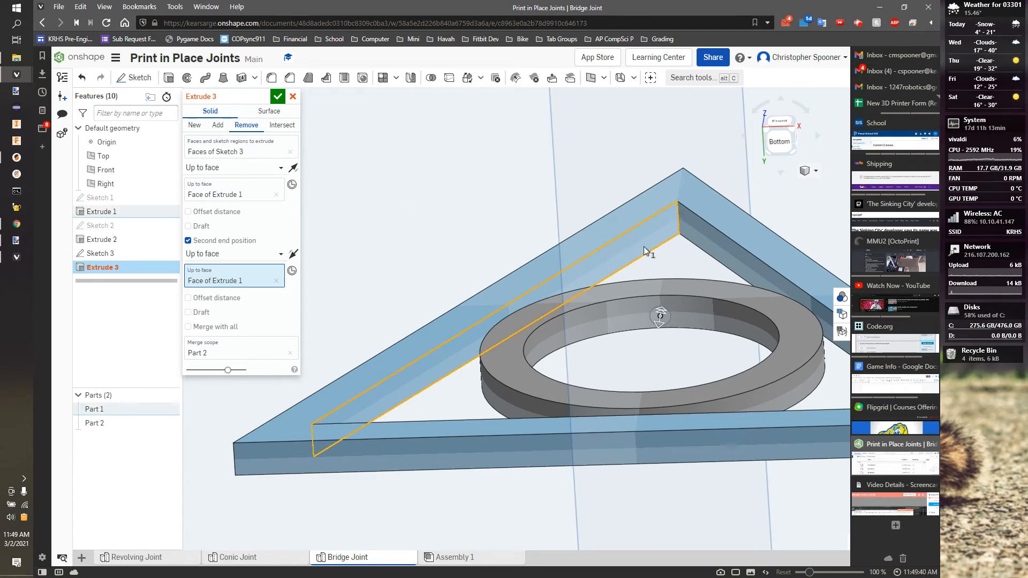
right_click_drag(510, 189, 333, 255)
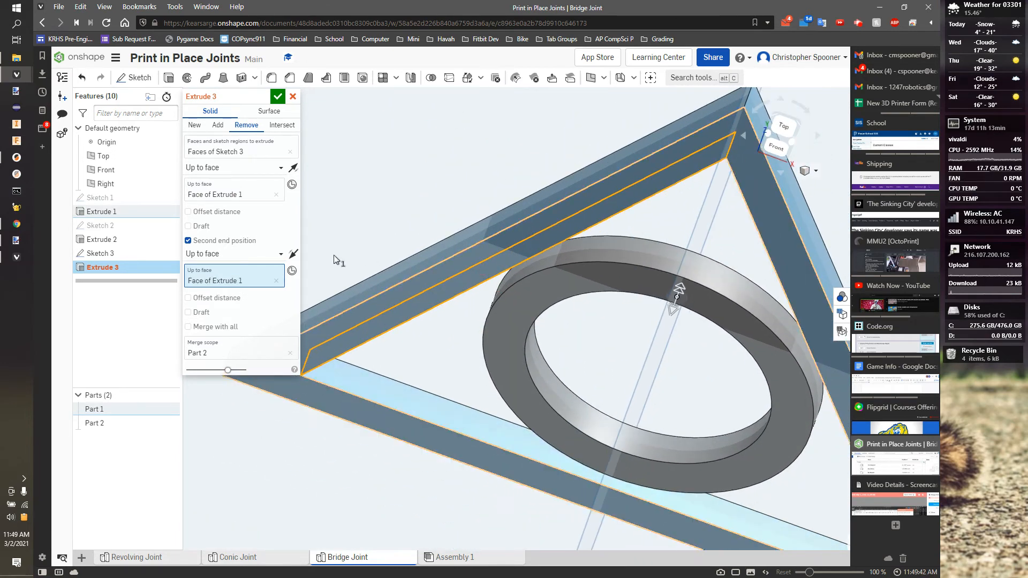
Turn off the cut's second end position and accept the upward cut through the ring.
left_click(192, 240)
right_click_drag(679, 296, 680, 262)
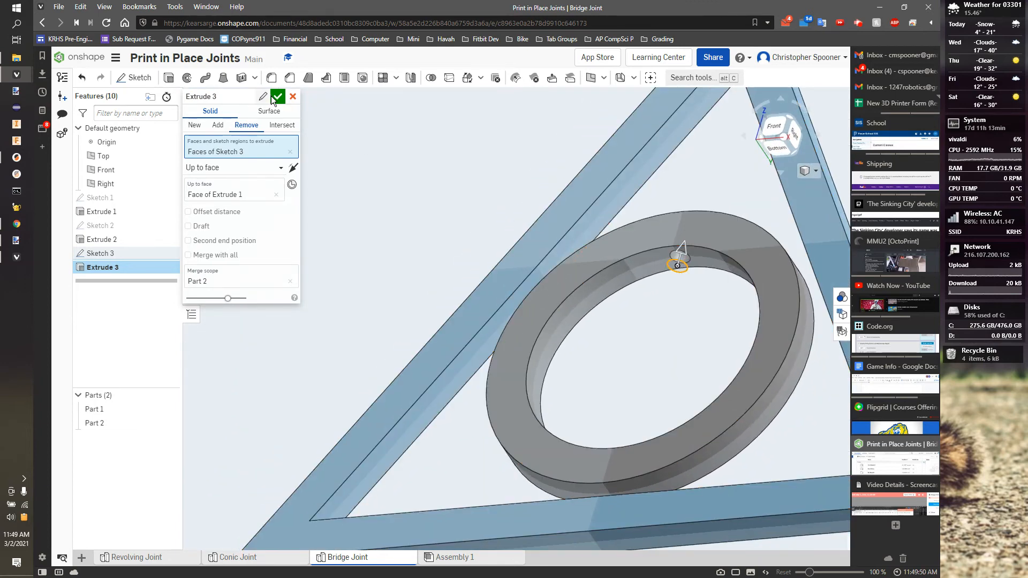
left_click(278, 96)
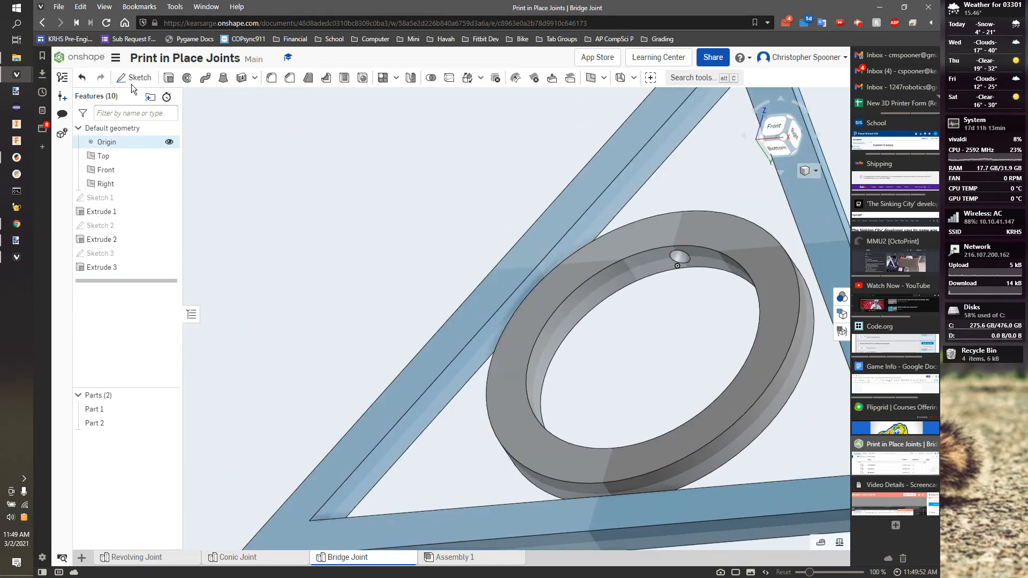
Show Sketch 3, which holds the hole's circle.
right_click(108, 251)
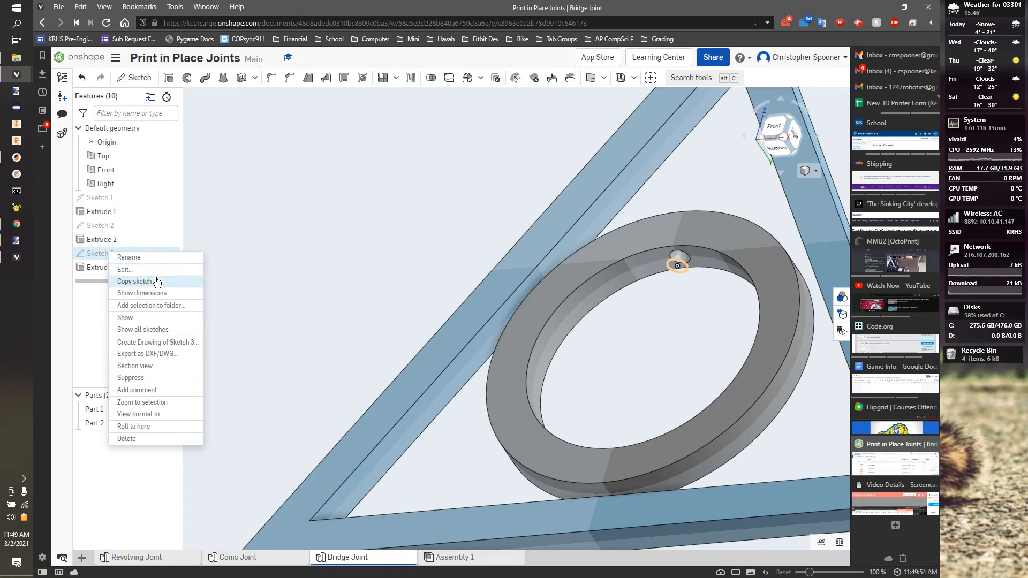
left_click(696, 294)
right_click(688, 335)
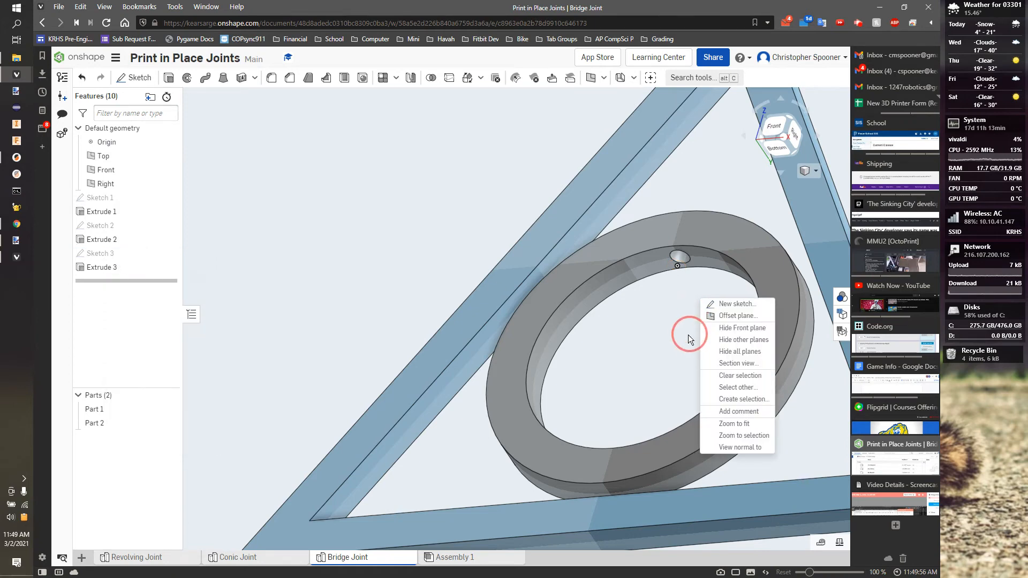
left_click(639, 305)
right_click_drag(637, 314, 628, 354)
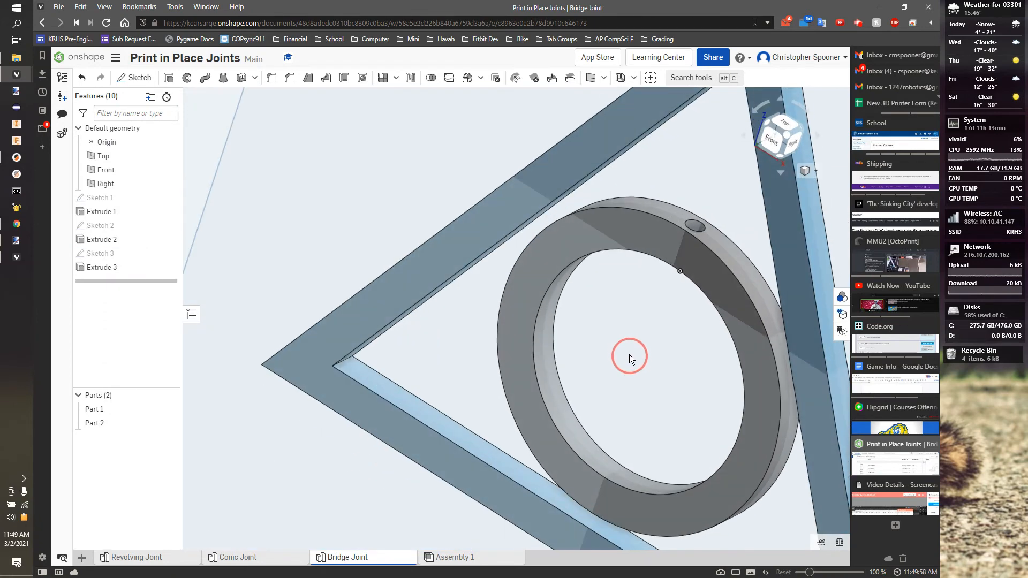
right_click(104, 252)
left_click(169, 251)
left_click(169, 252)
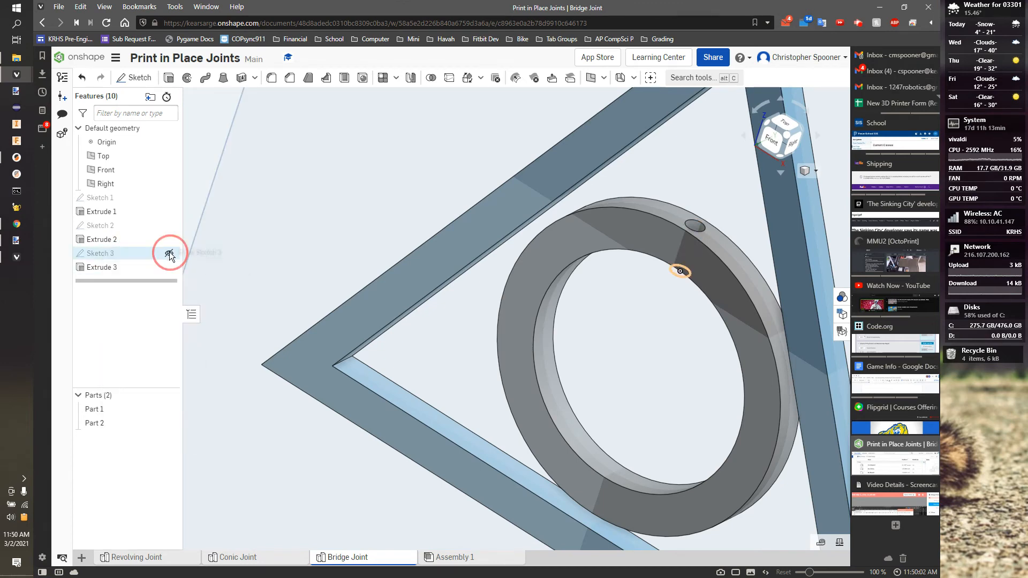
Start an Extrude of the Sketch 3 circle with end type Up to face, ending at the inner face of the frame's base.
left_click(149, 80)
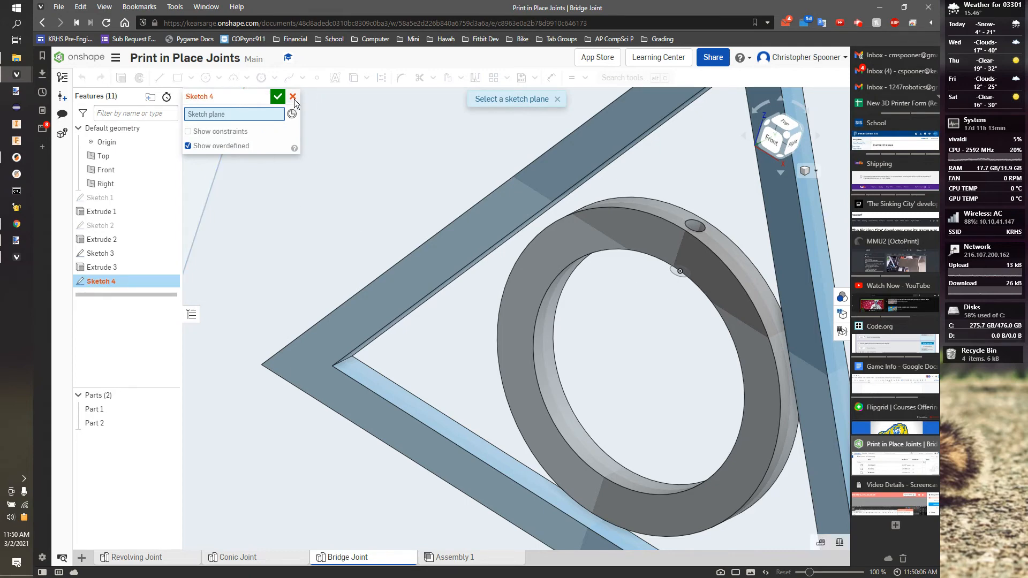
left_click(293, 97)
left_click(168, 78)
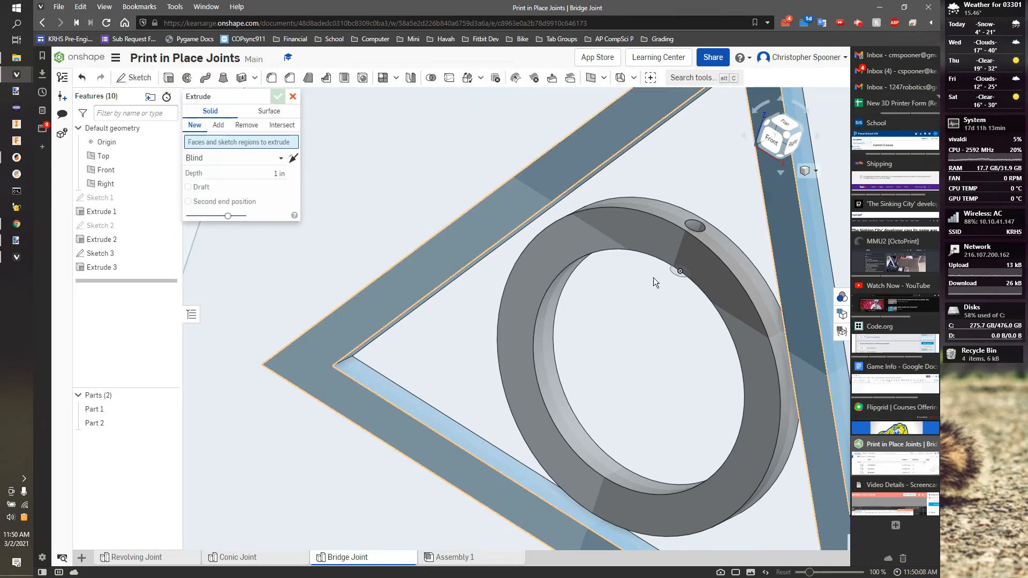
left_click(677, 274)
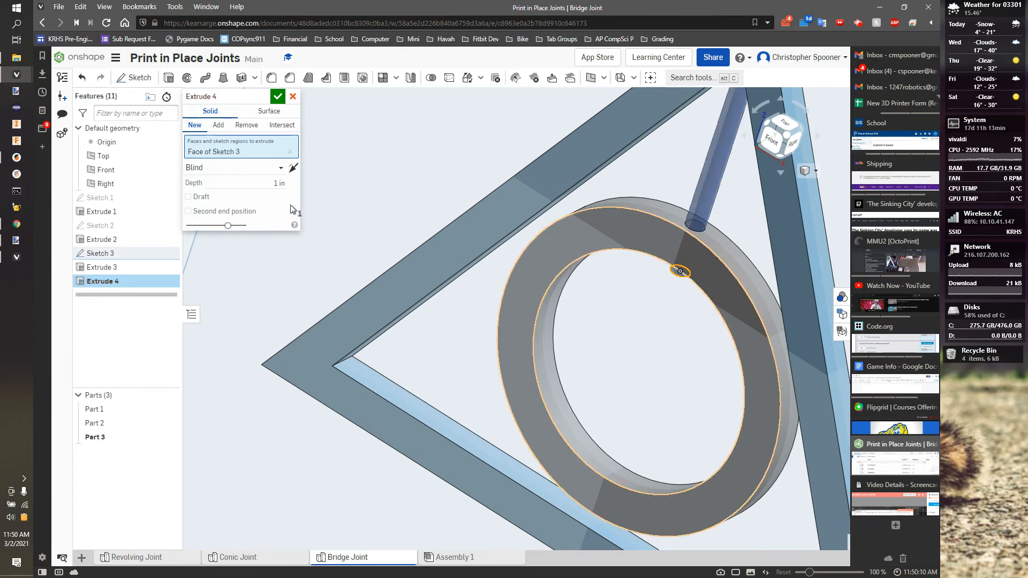
left_click(280, 168)
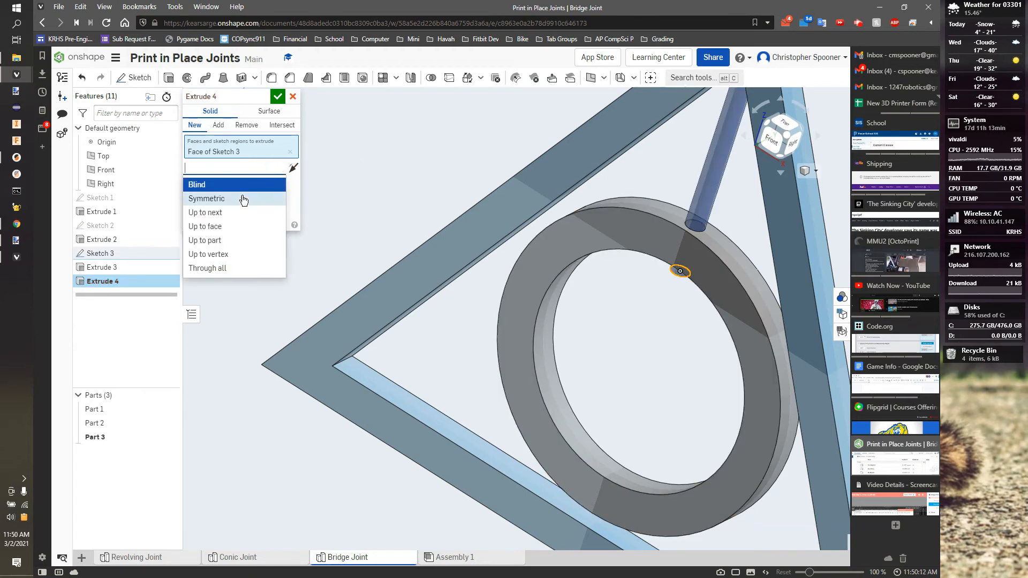
left_click(230, 227)
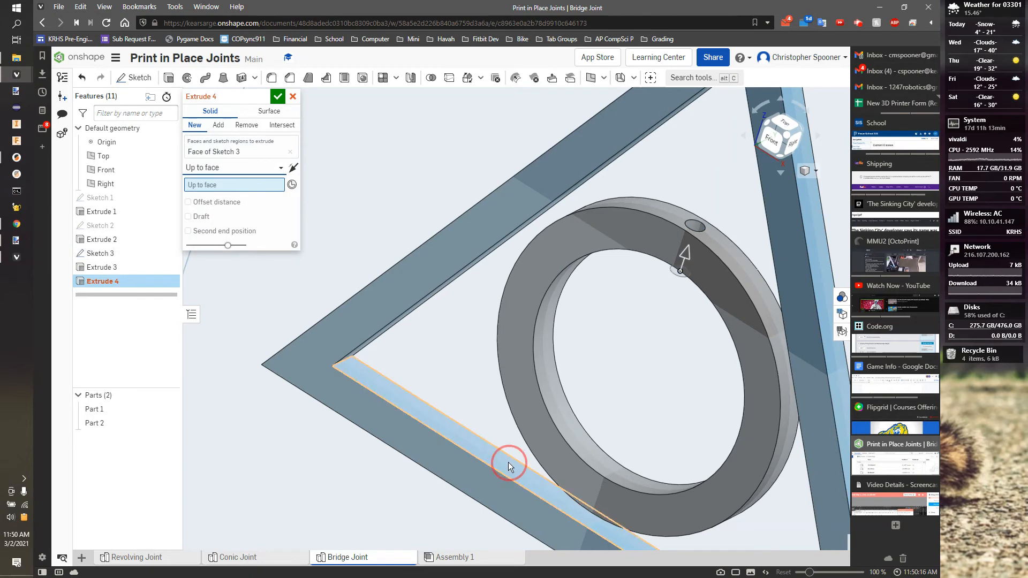
left_click(331, 239)
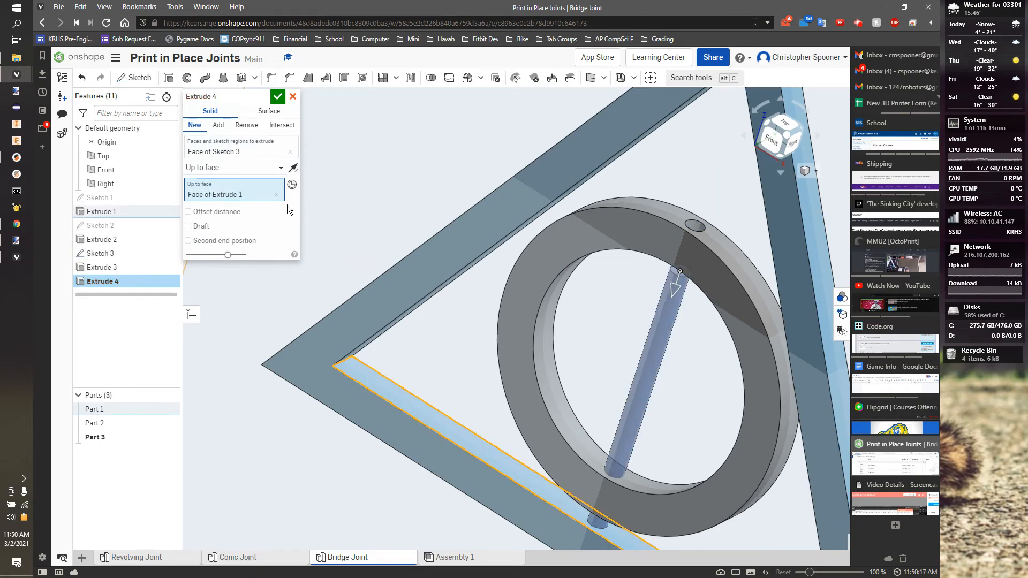
Make the downward extrude a Remove operation with the ring, Part 2, as its merge scope, and accept it.
left_click(246, 128)
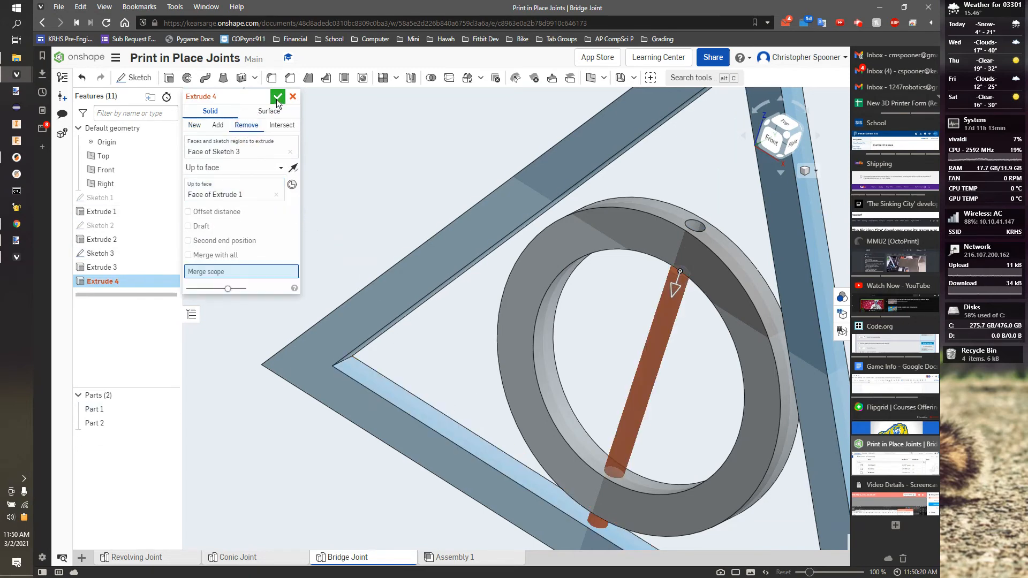
left_click(278, 97)
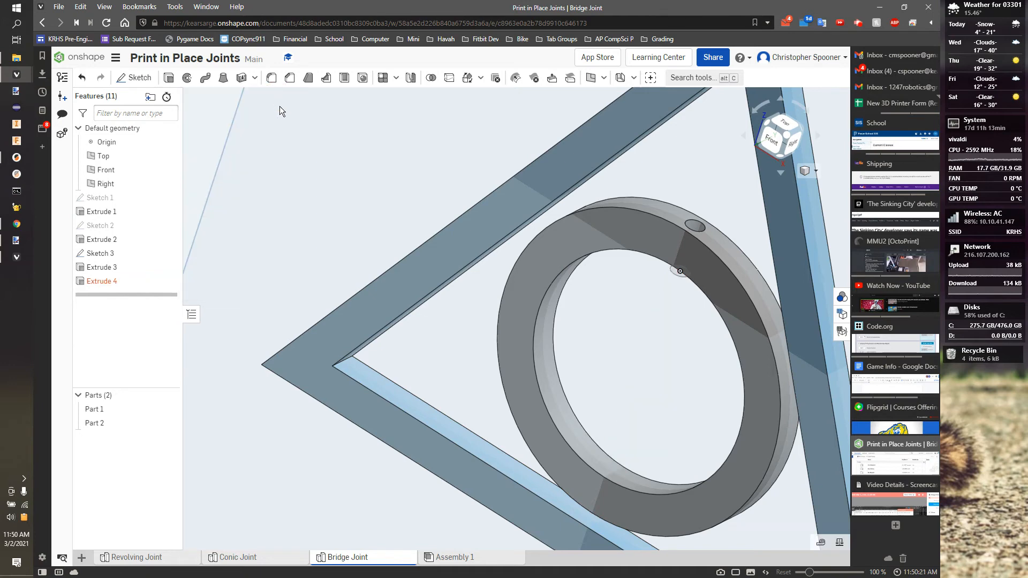
double_click(108, 285)
left_click(234, 272)
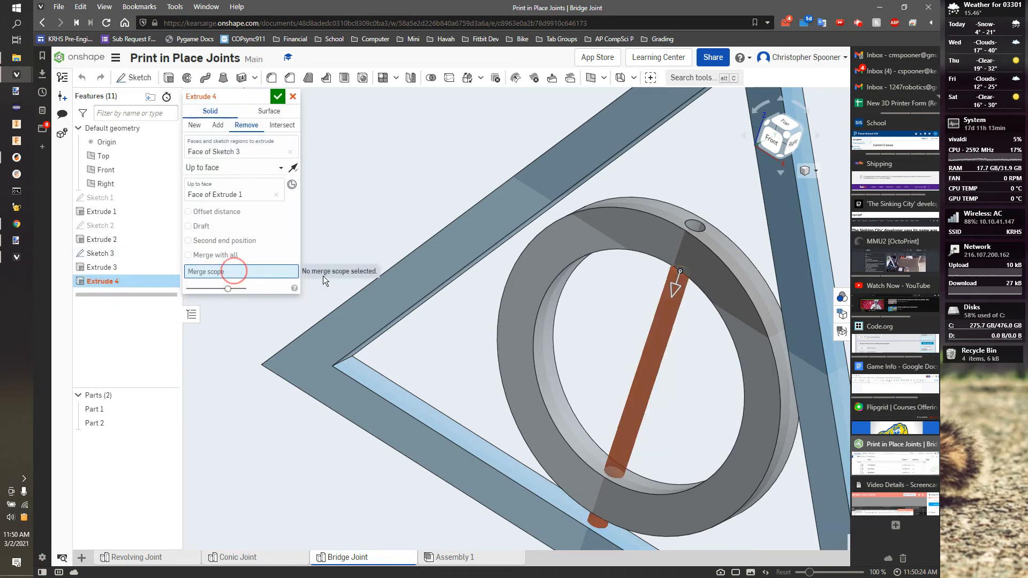
left_click(592, 226)
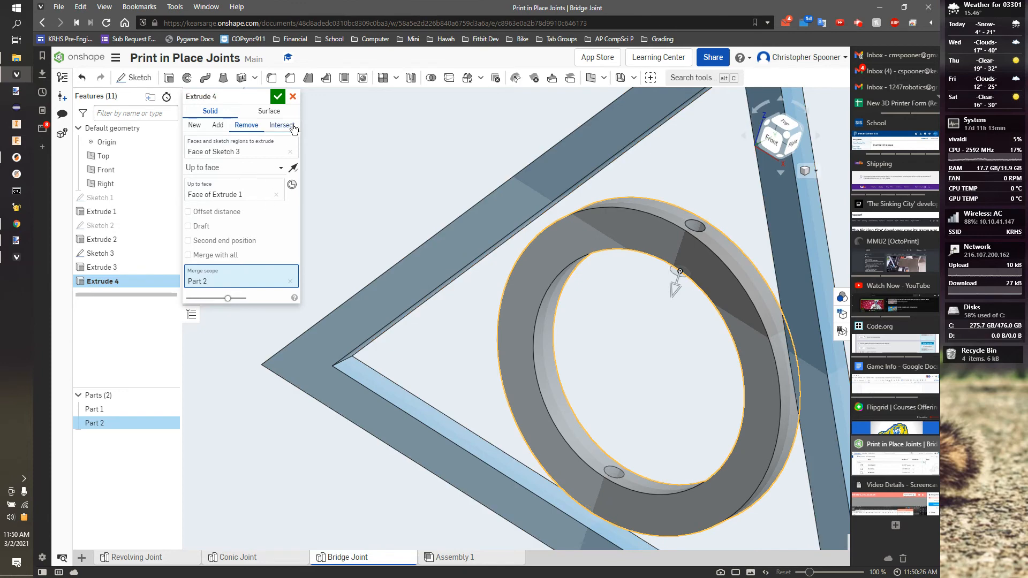
left_click(278, 96)
Start a new sketch on the inner face of the frame's base.
scroll(539, 413, "down", 3)
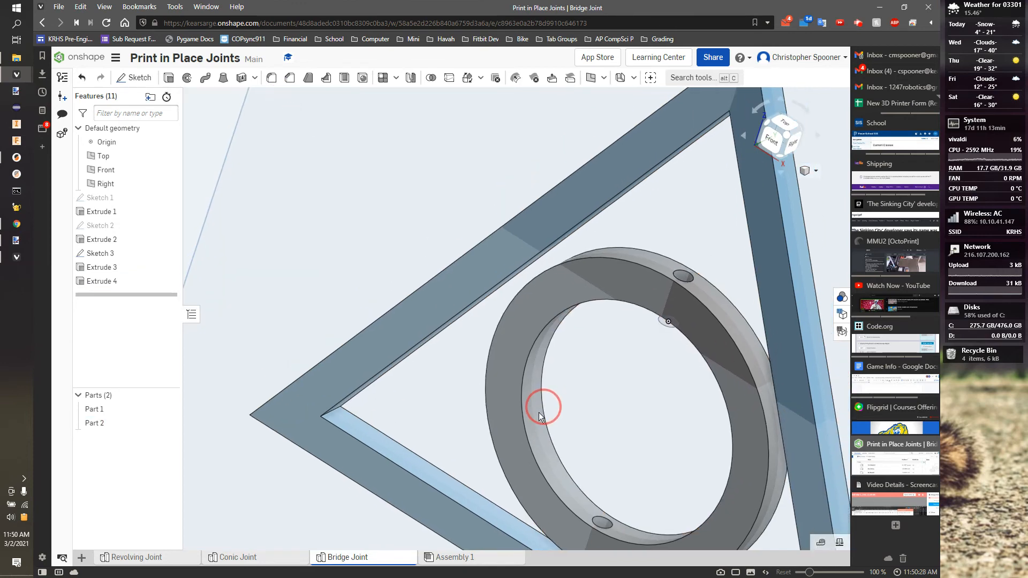
scroll(537, 410, "up", 6)
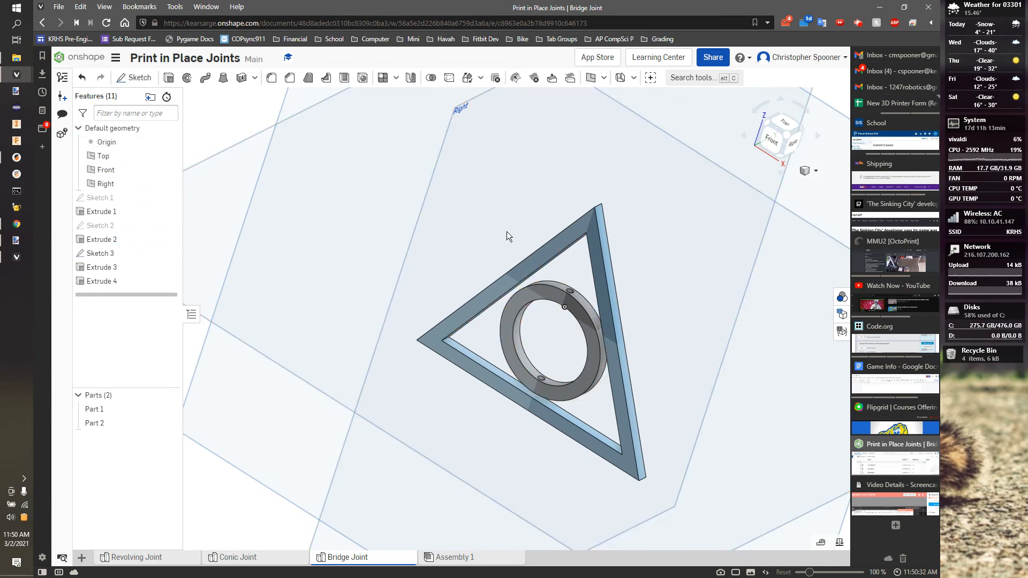
left_click(135, 78)
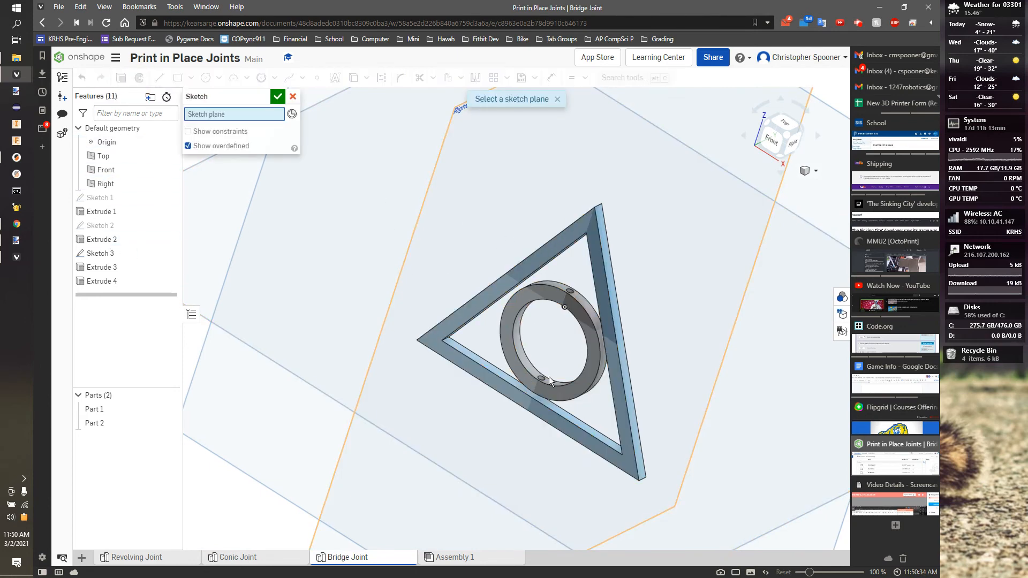
left_click(563, 413)
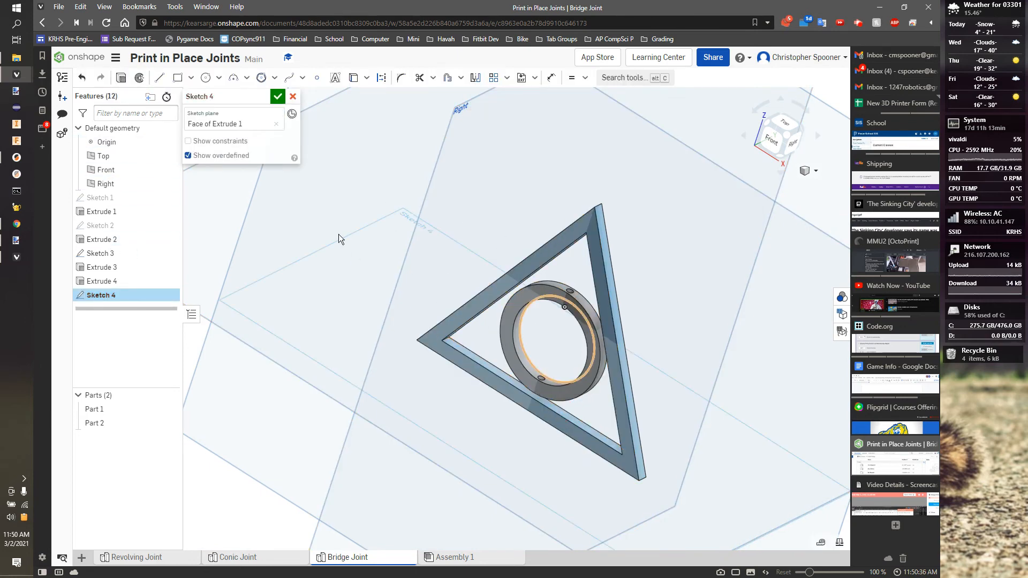
Try a circle about 0.051 in diameter at the middle of the base's inner face, and undo it.
left_click(205, 78)
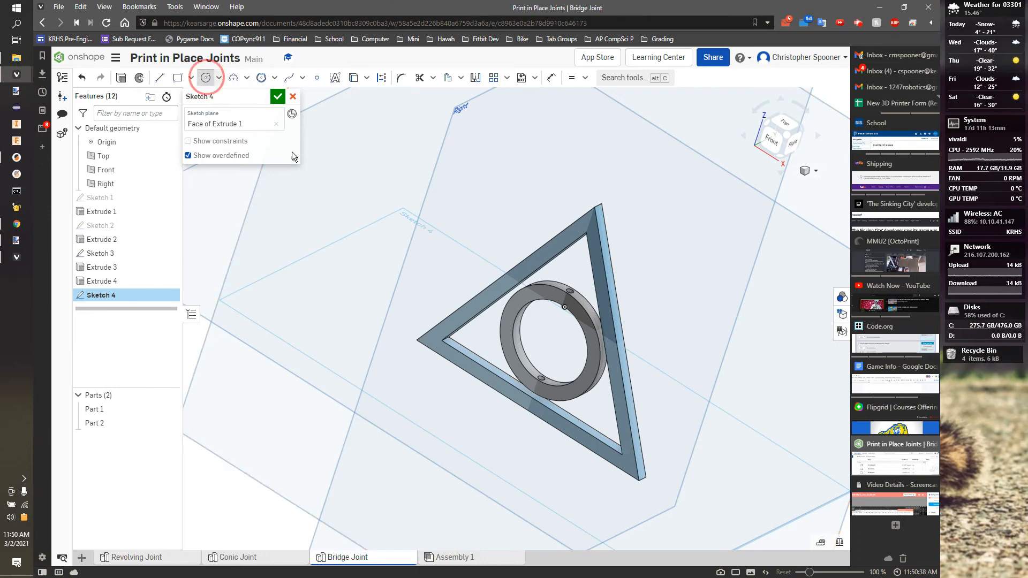
scroll(576, 442, "up", 5)
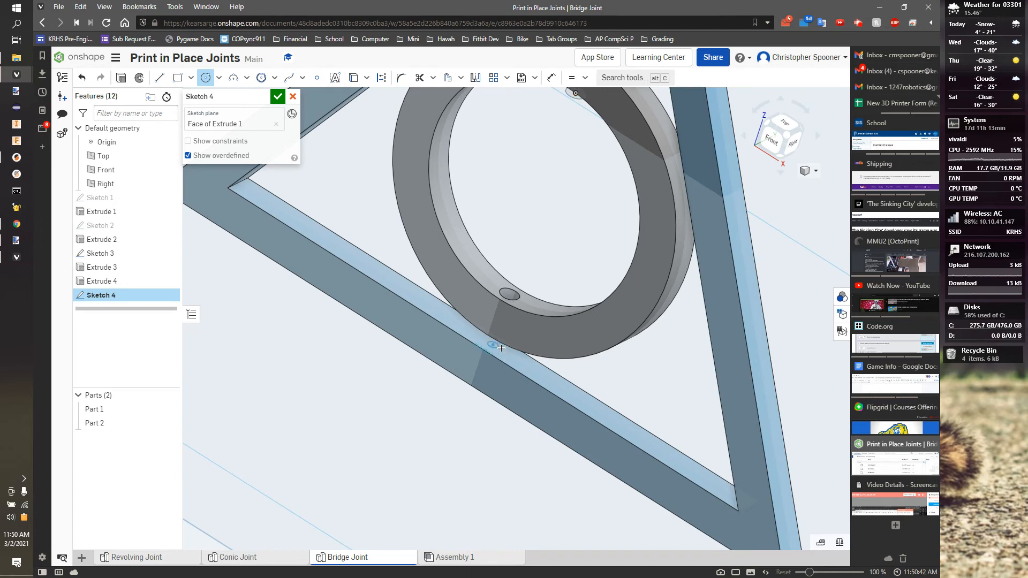
left_click(502, 348)
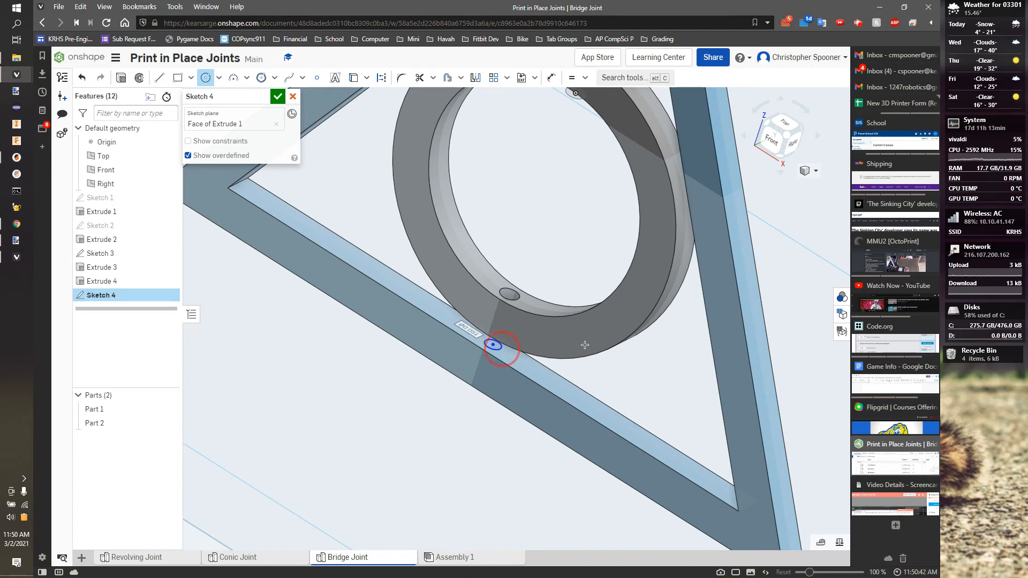
left_click(788, 126)
scroll(516, 322, "up", 8)
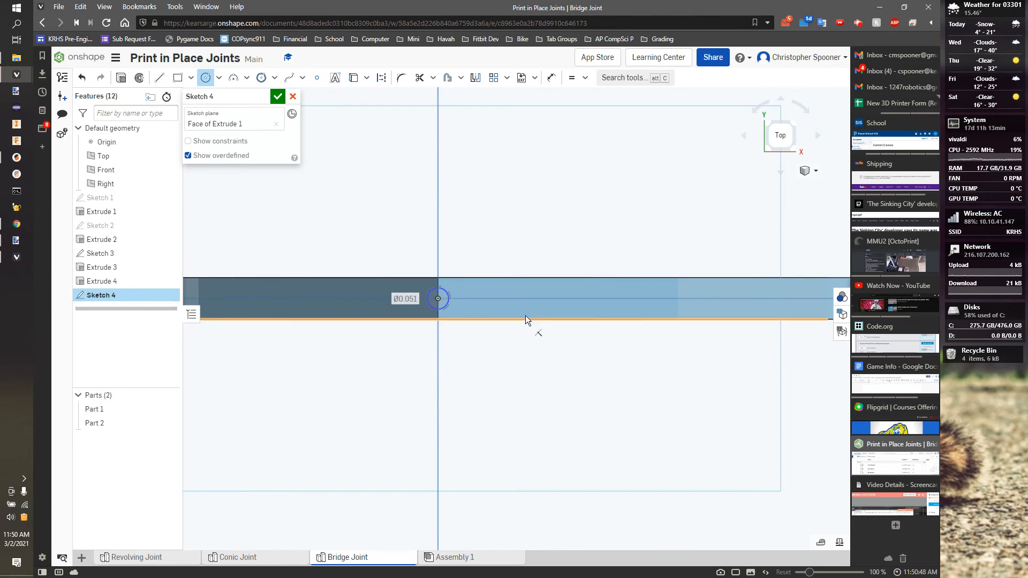
key("ctrl+z")
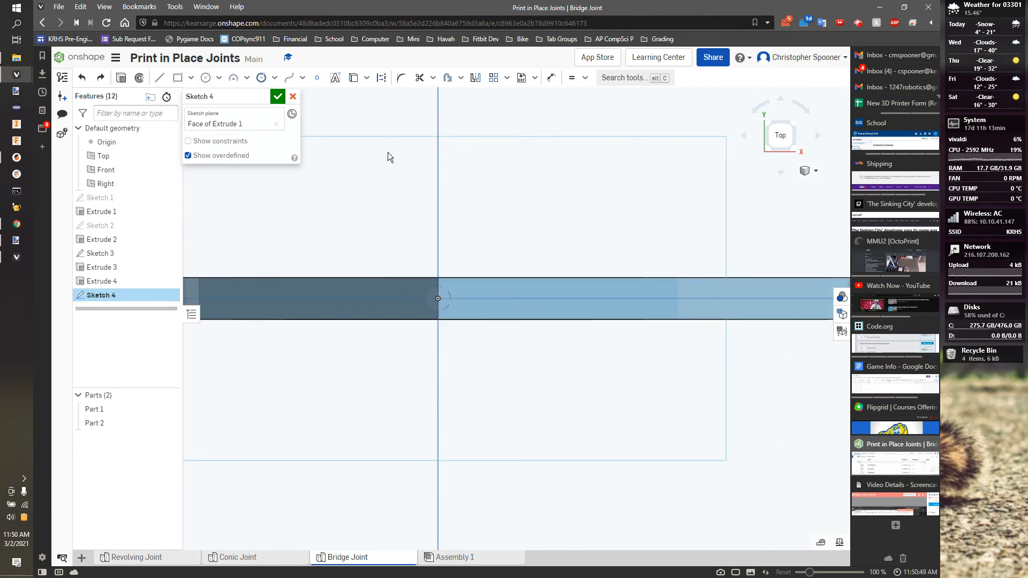
Sketch a circle centred on the base's inner face, slightly smaller than the ring's hole outline.
left_click(205, 78)
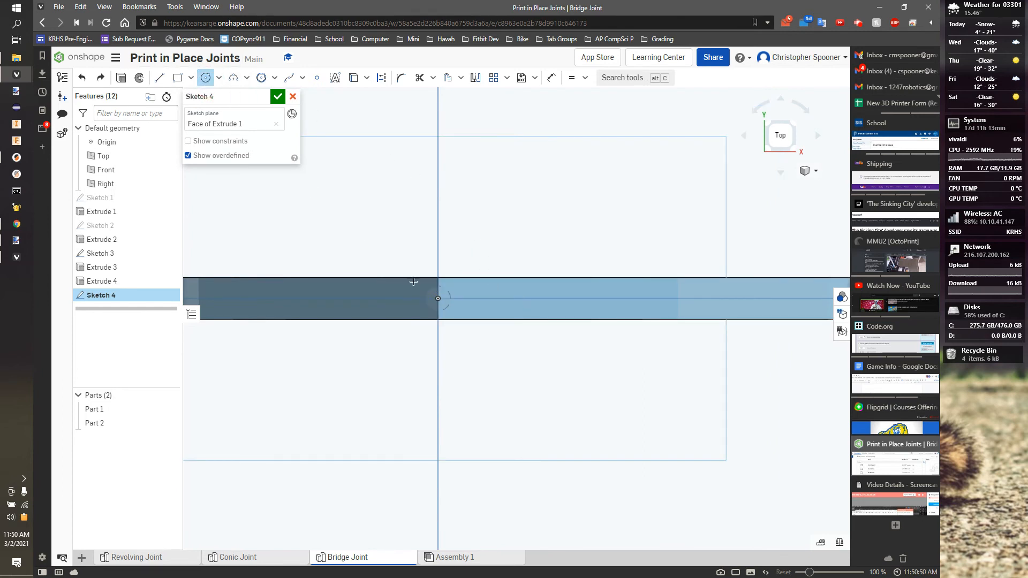
left_click(438, 301)
scroll(438, 301, "down", 1)
scroll(437, 301, "up", 3)
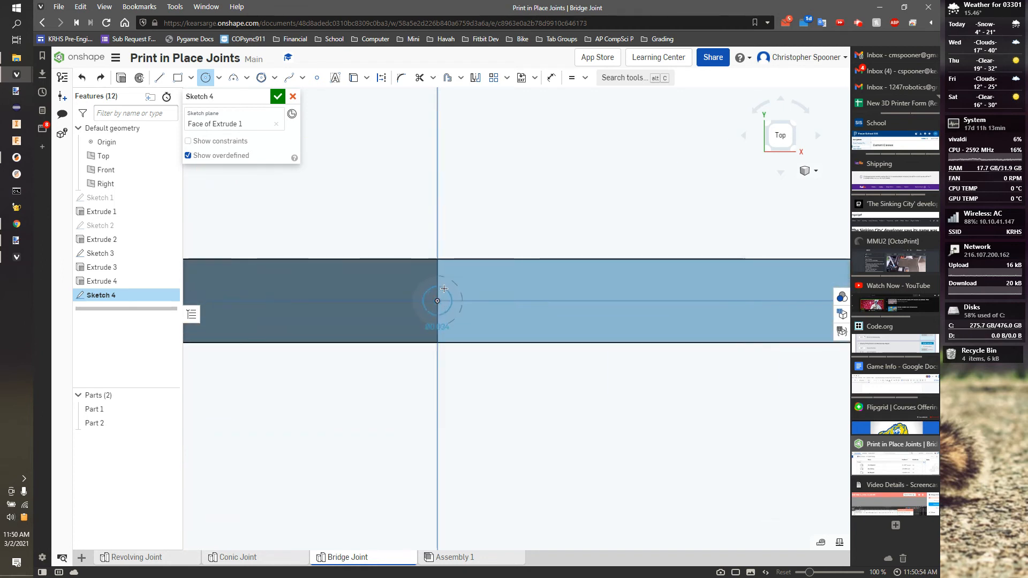
left_click(444, 289)
Dimension the gap between the new circle and the surrounding hole outline to 0.01 in, and accept the sketch.
key("u")
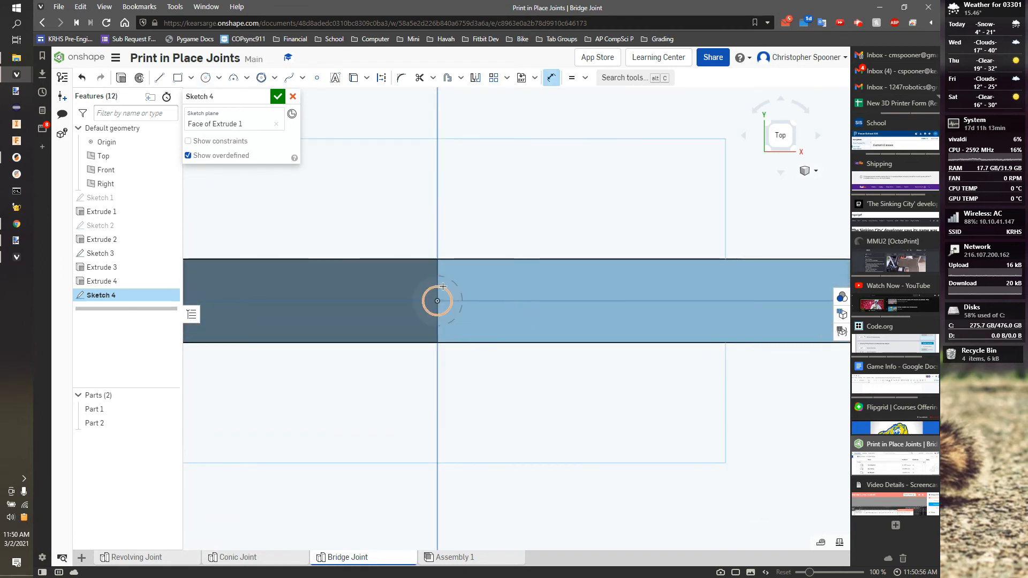
left_click(443, 287)
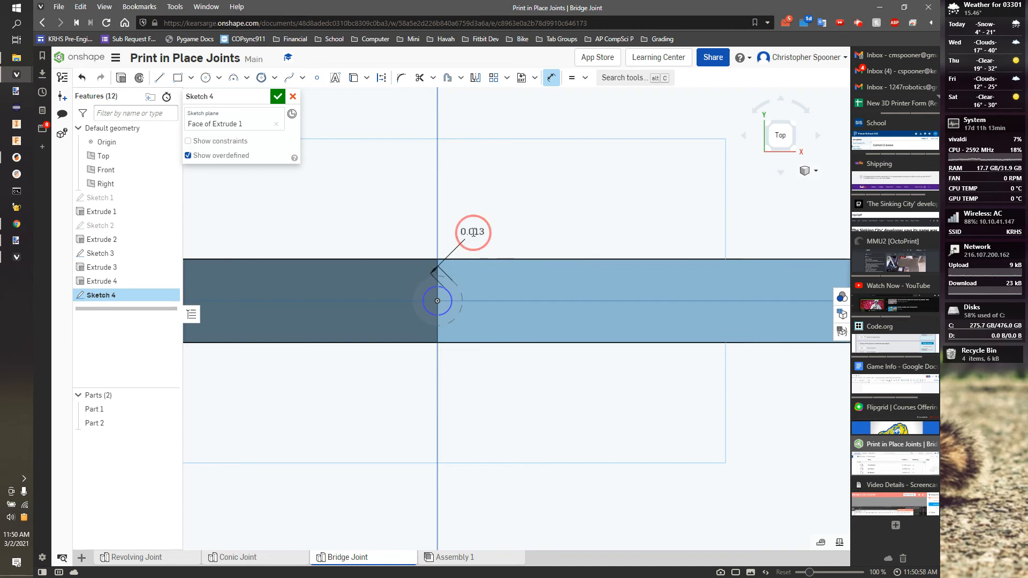
left_click(473, 232)
type(".01")
key("Return")
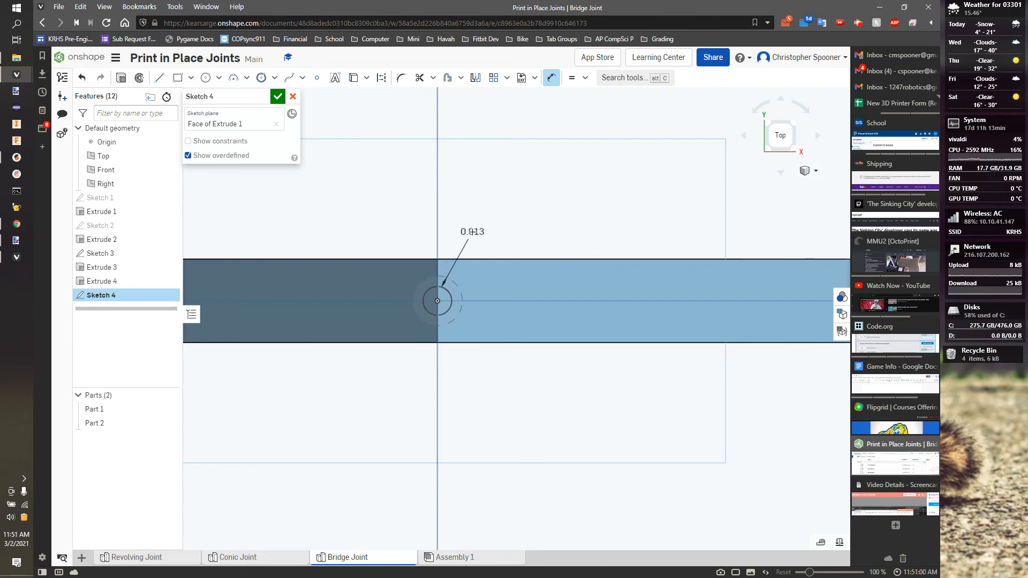
left_click(281, 97)
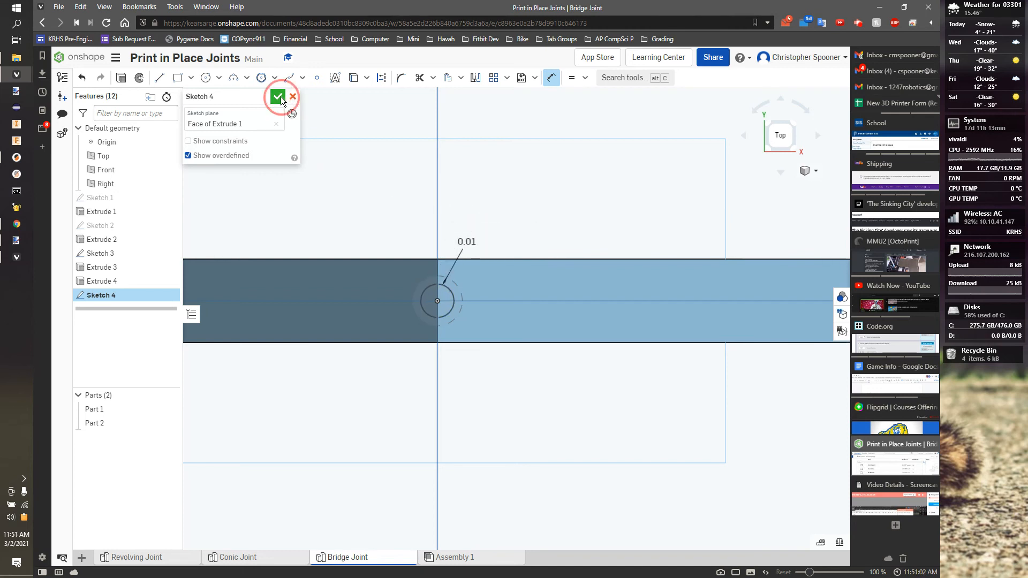
Extrude the Sketch 4 circle as an Add operation with end type Up to next, merged with Part 1, and accept it.
right_click_drag(563, 216, 567, 175)
scroll(567, 176, "up", 8)
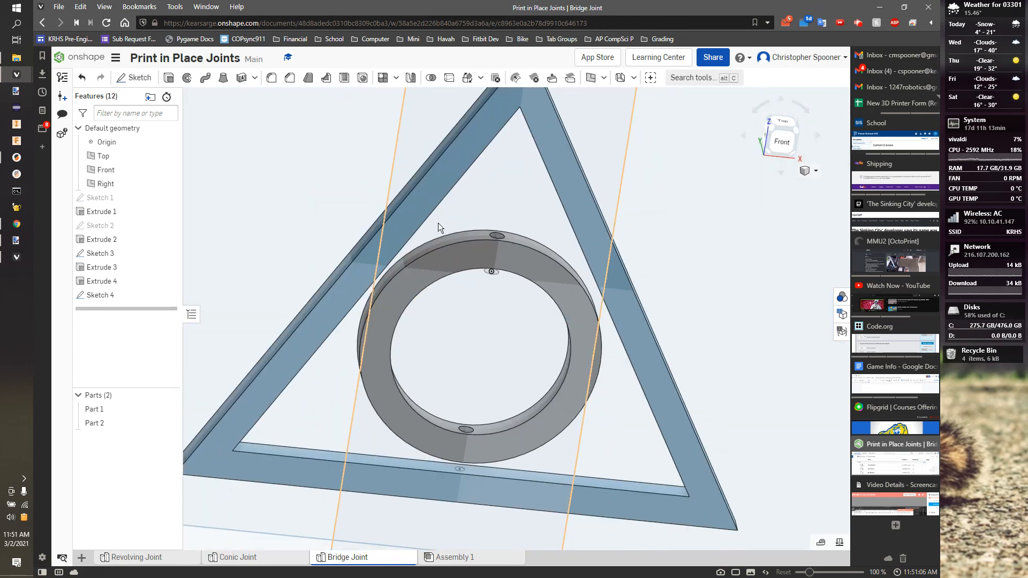
left_click(167, 79)
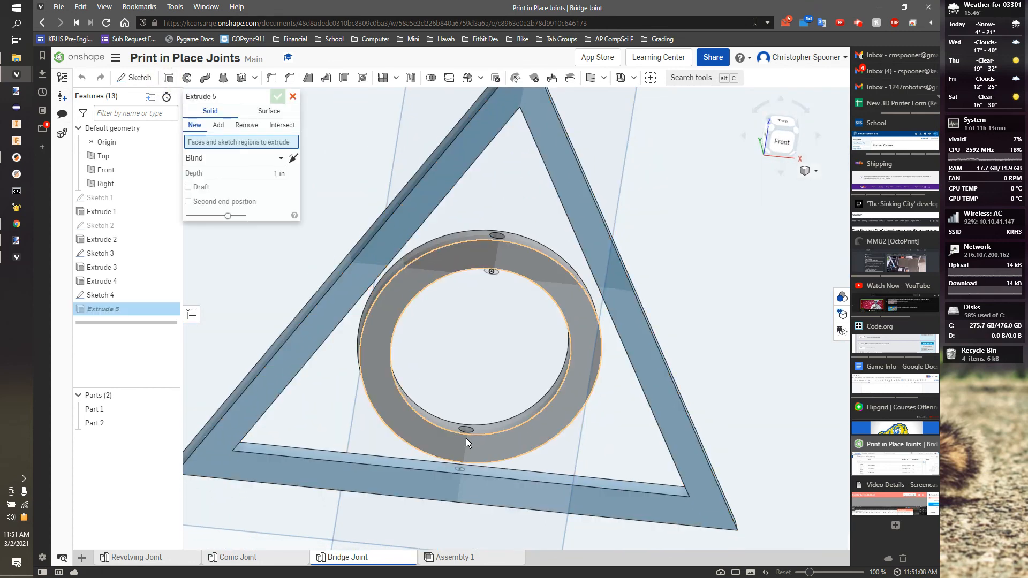
left_click(462, 468)
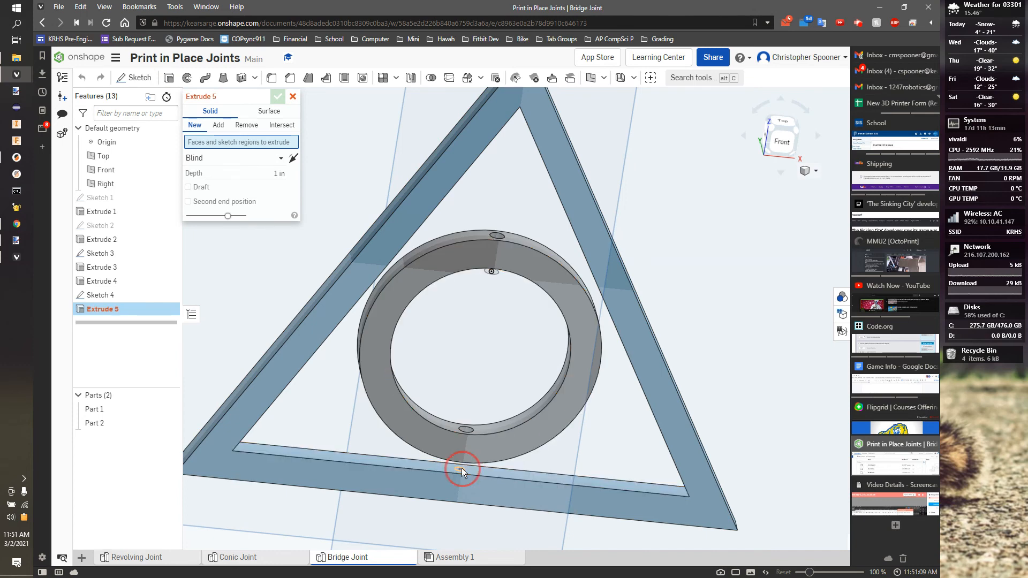
left_click(237, 169)
left_click(231, 214)
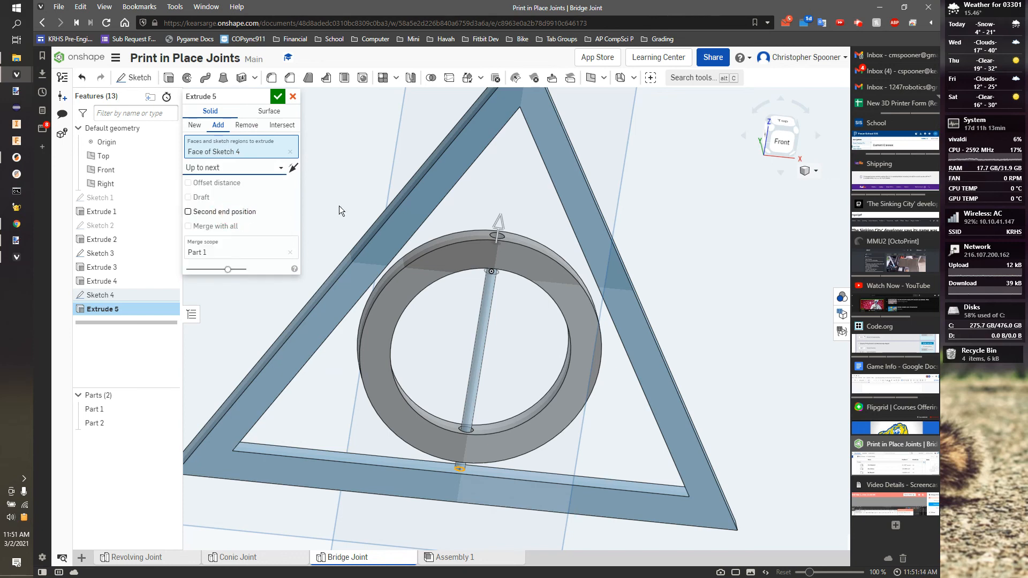
left_click(278, 97)
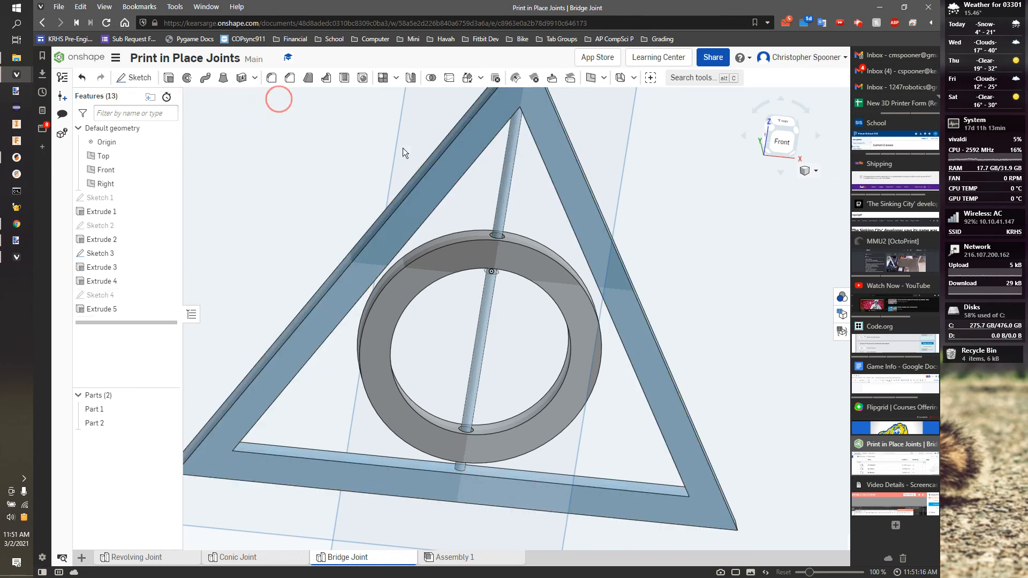
Examine from several angles how the pin runs through the ring's holes and meets the triangular frame.
right_click_drag(725, 220, 589, 182)
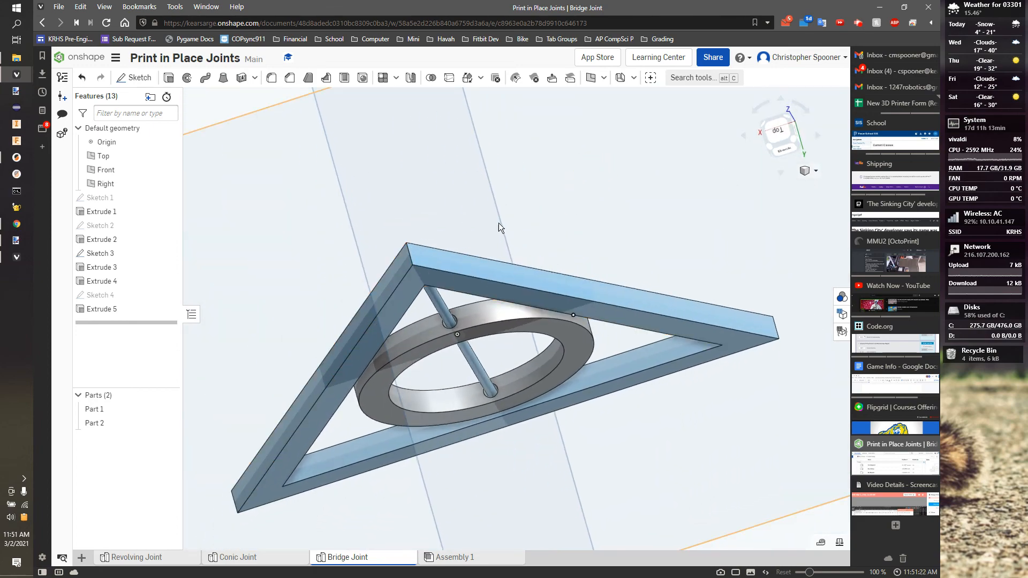
right_click_drag(499, 223, 612, 310)
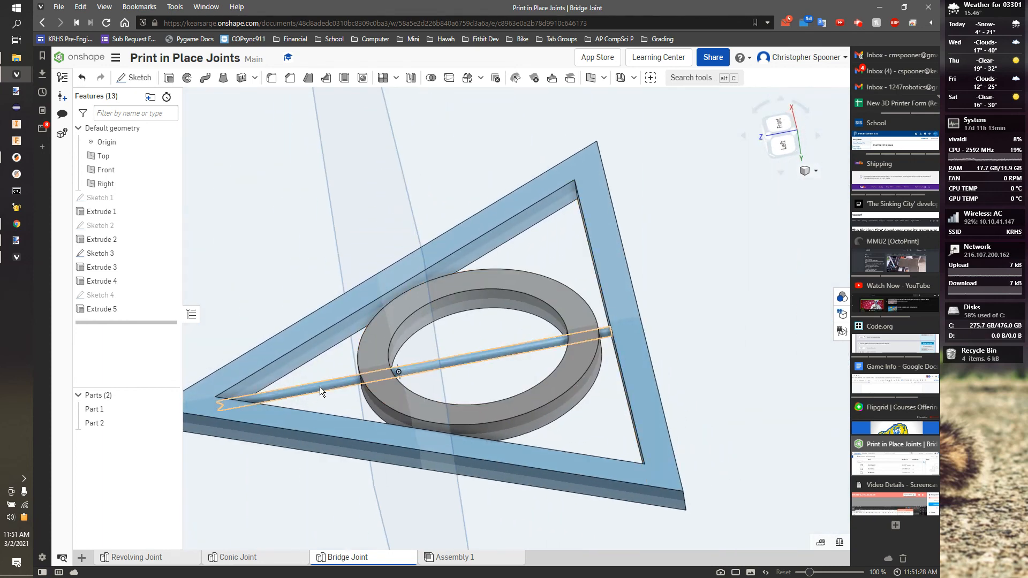
scroll(472, 375, "down", 3)
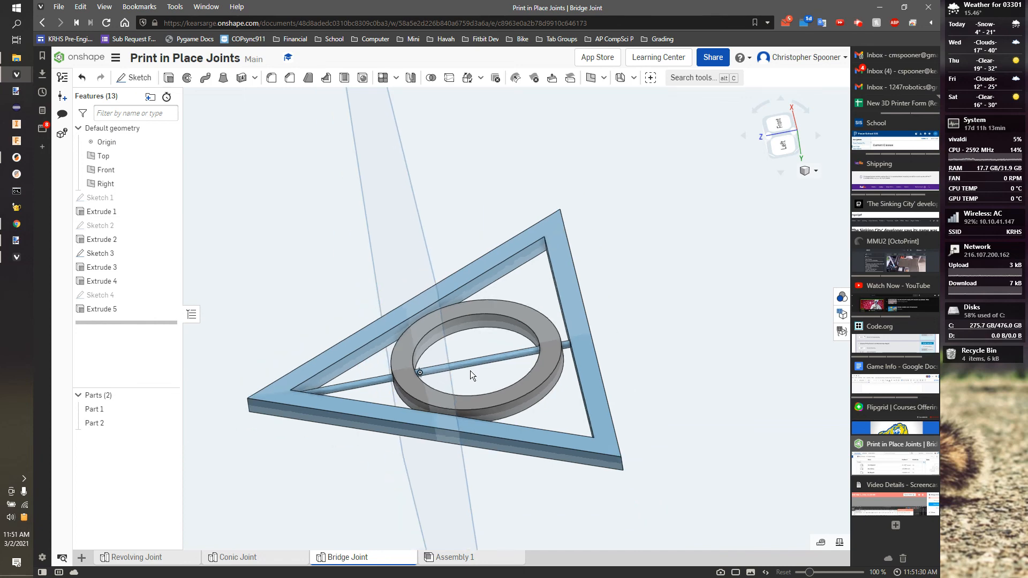
scroll(494, 374, "up", 4)
scroll(499, 368, "down", 2)
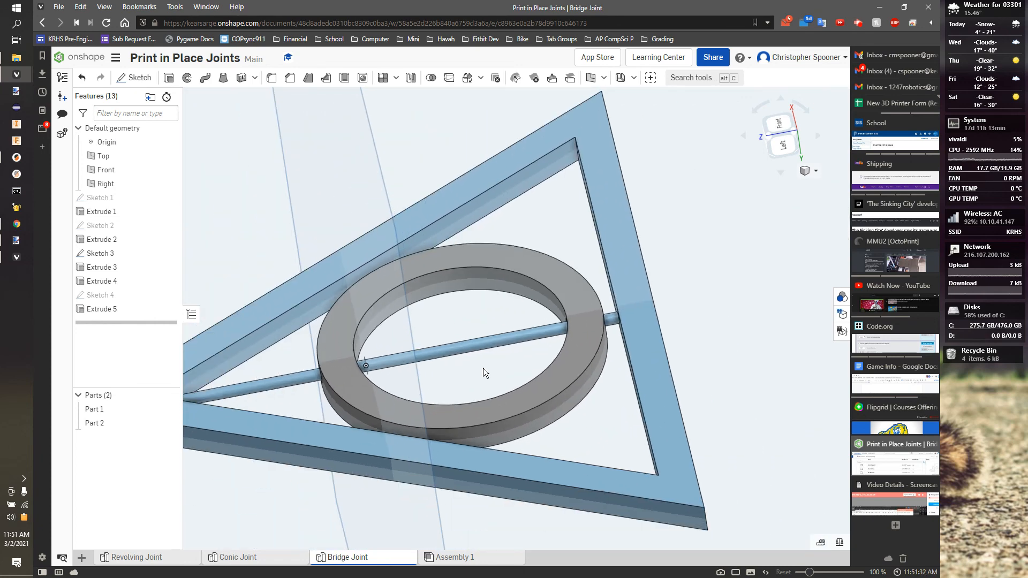
right_click_drag(711, 299, 705, 333)
scroll(705, 334, "down", 3)
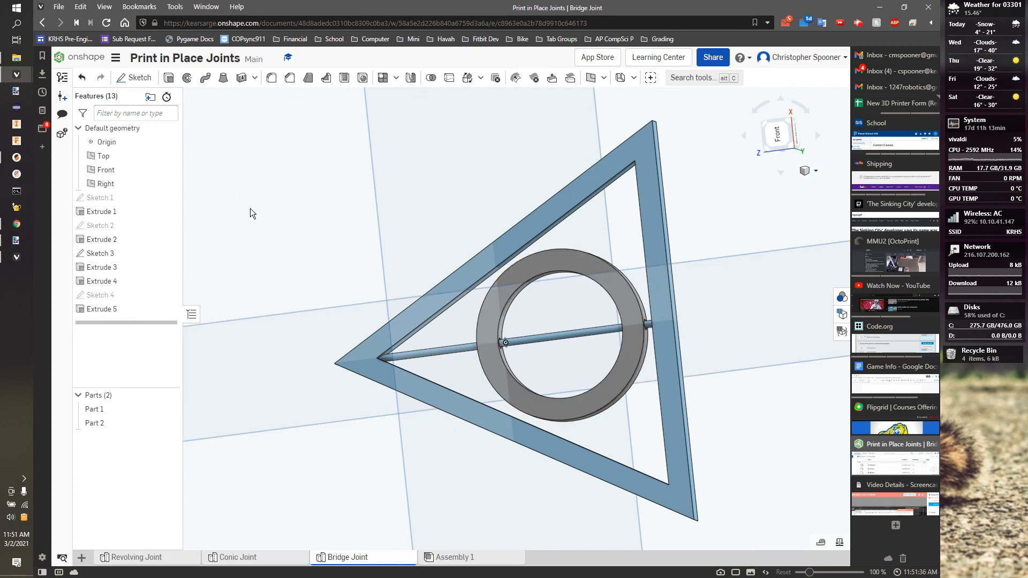
right_click_drag(553, 356, 502, 285)
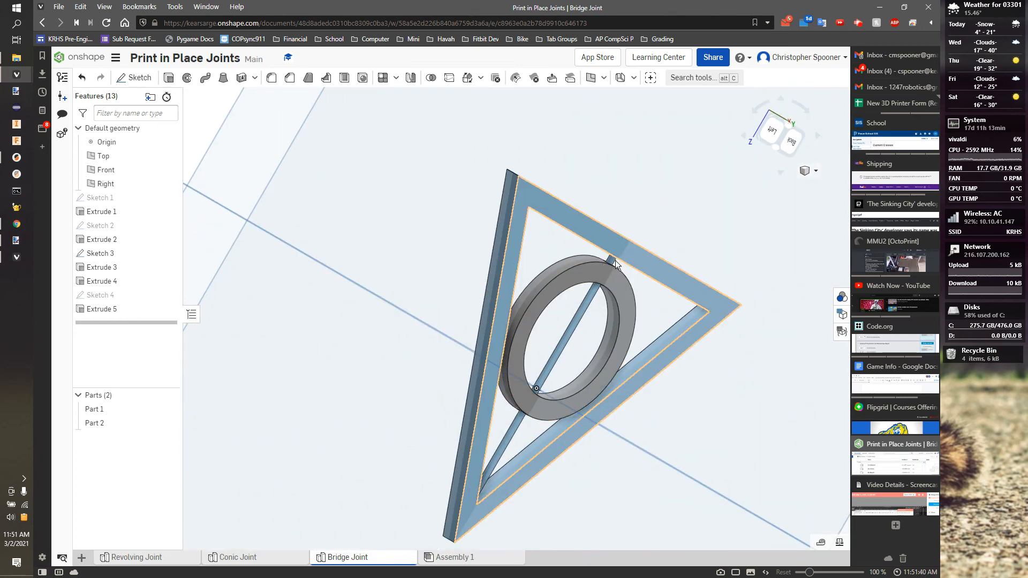